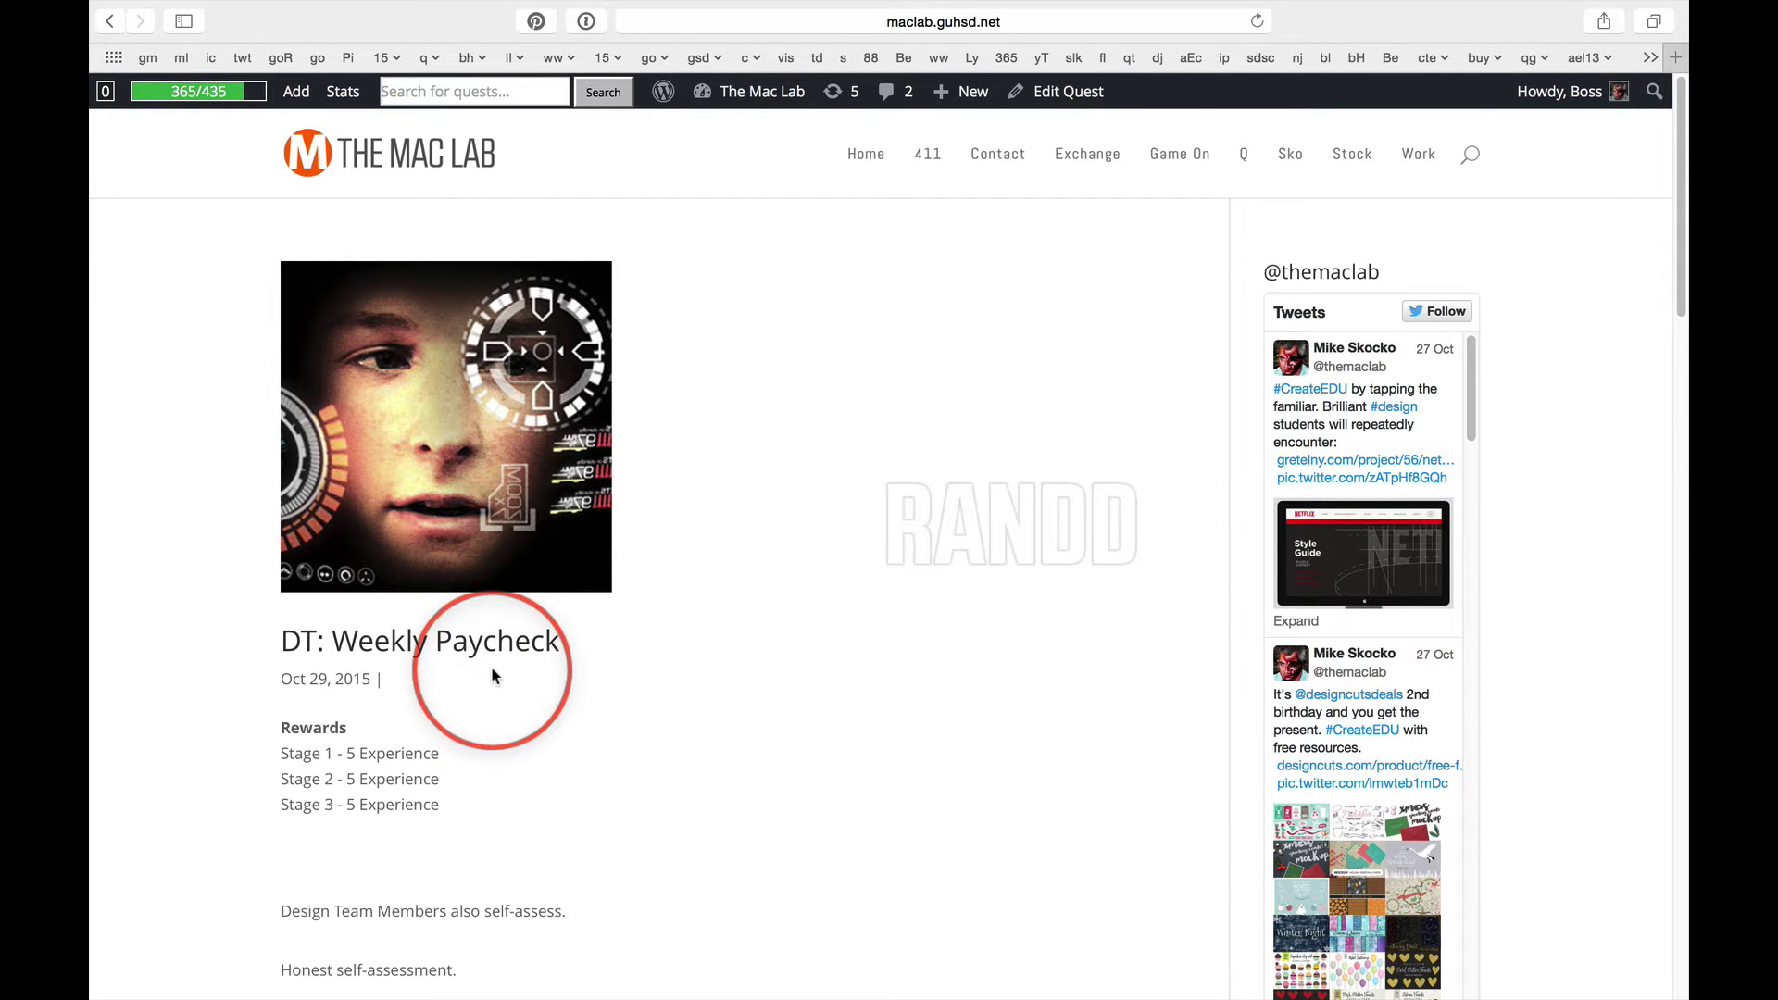
scroll(796, 757, "down", 3)
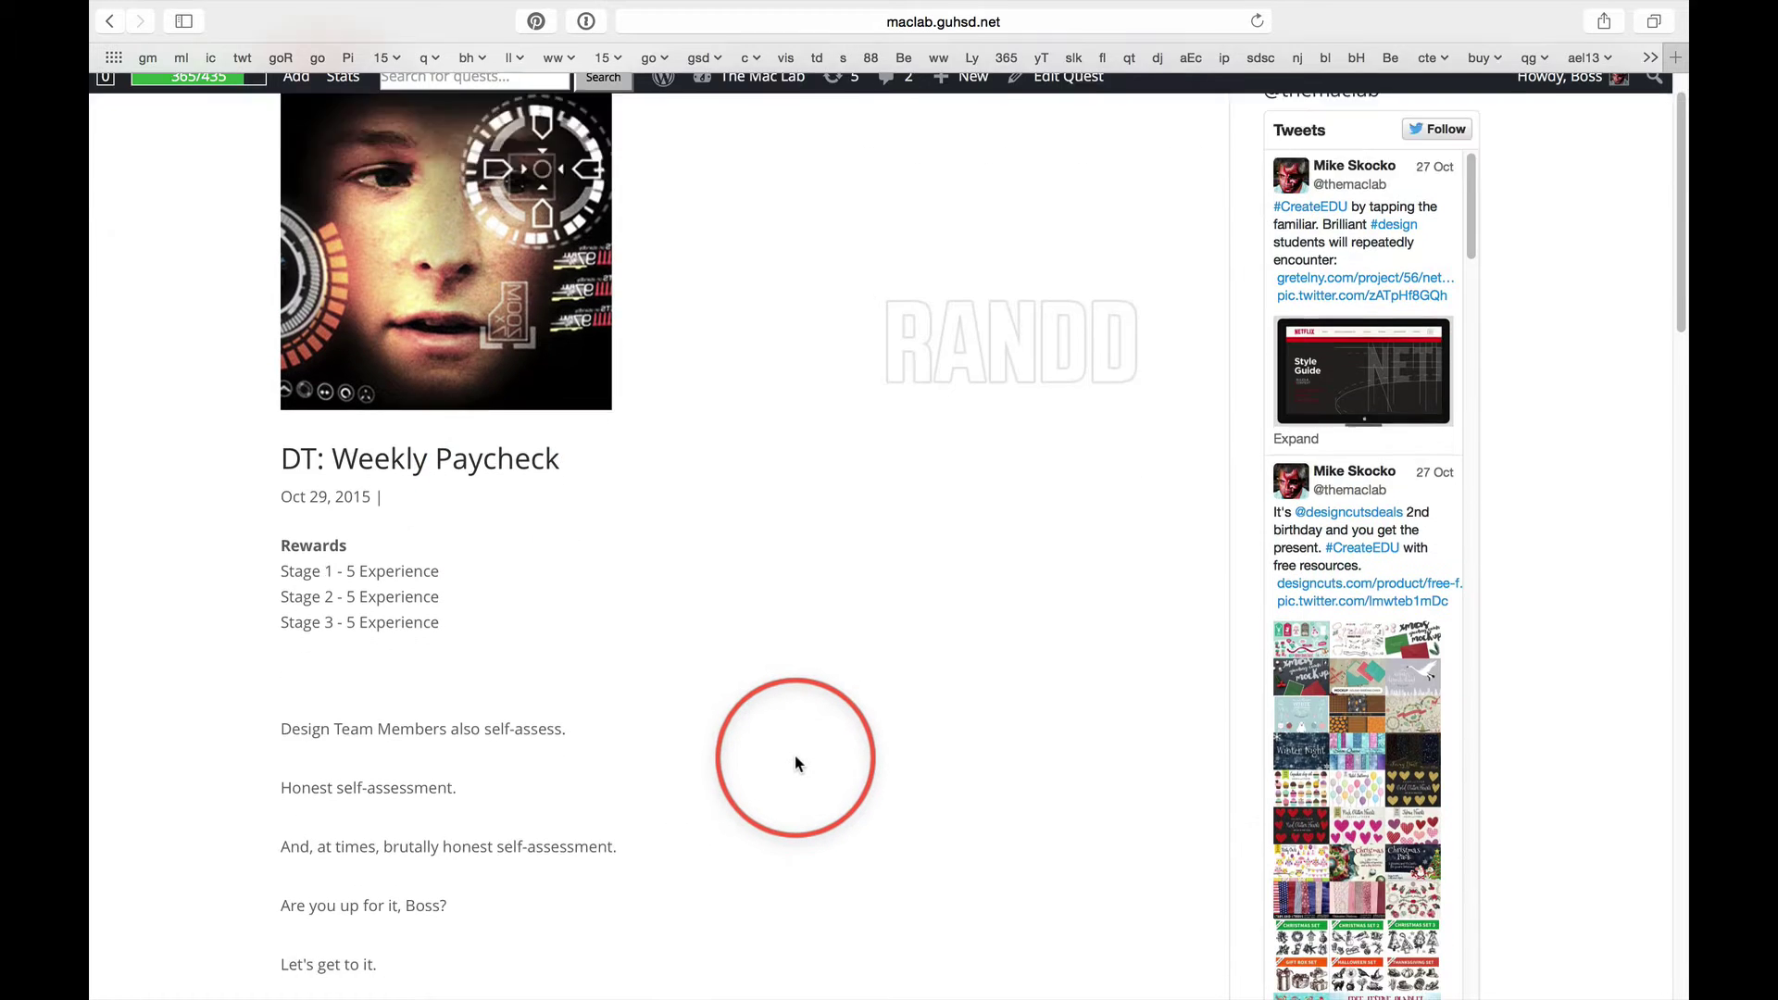
scroll(796, 756, "down", 2)
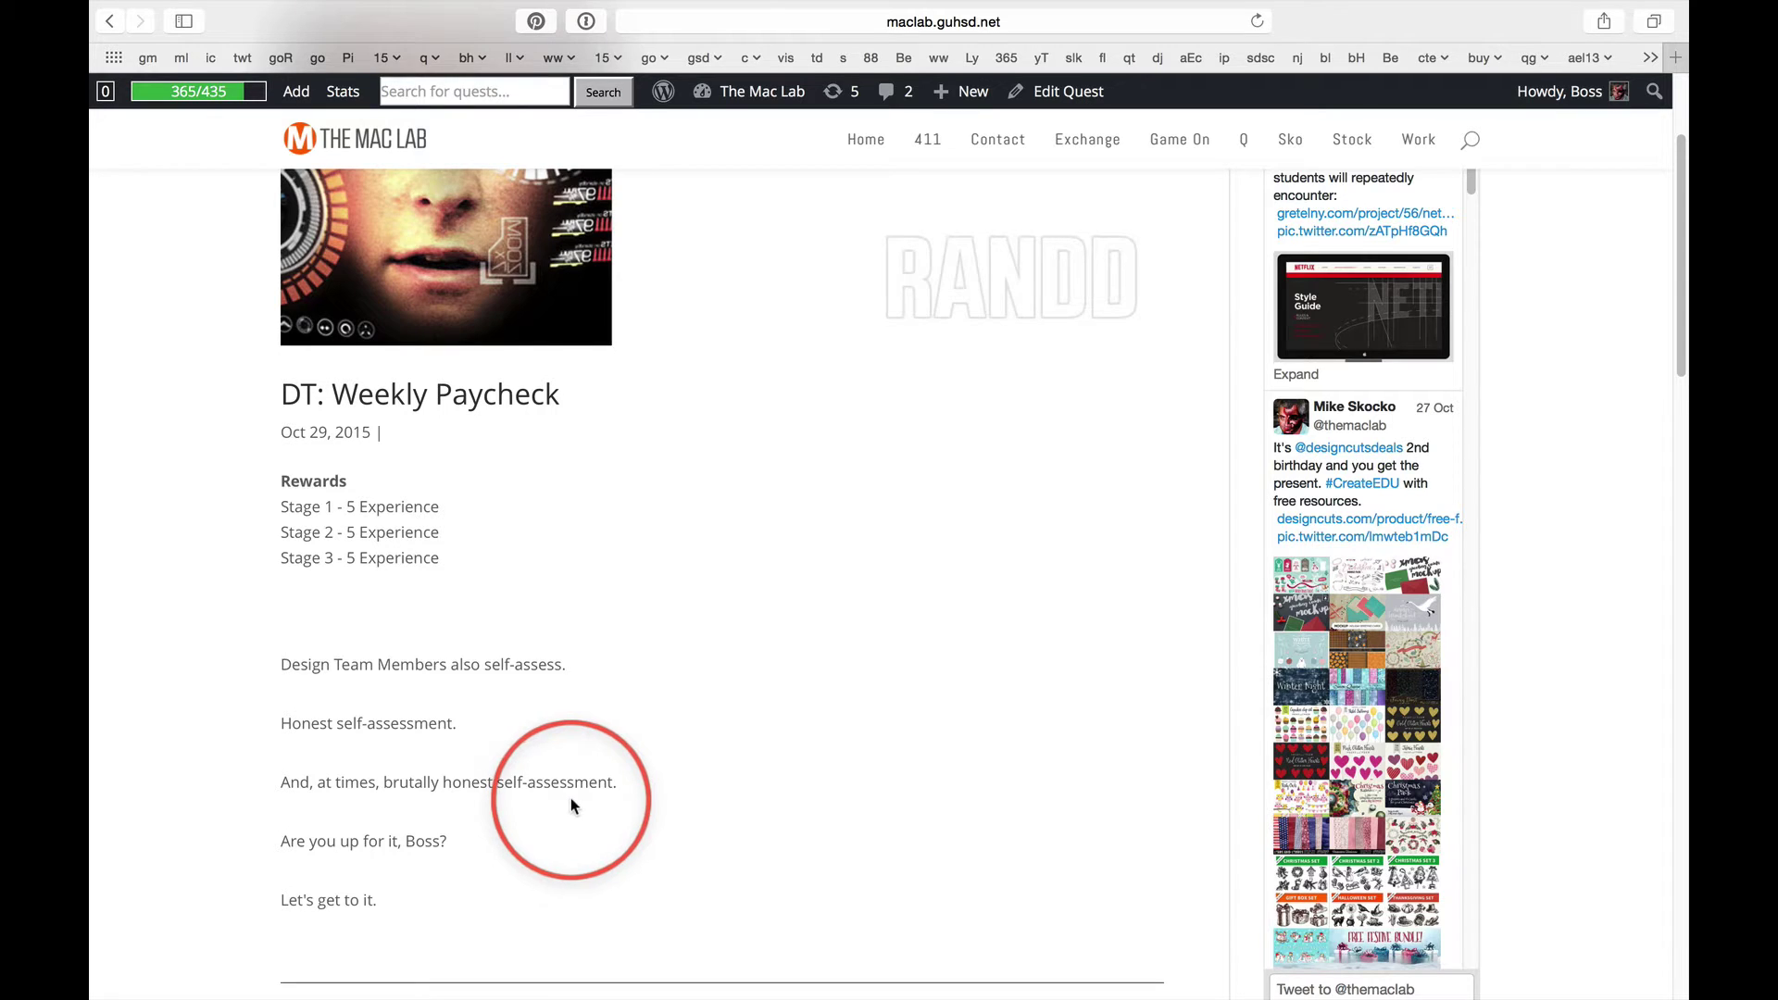
scroll(651, 779, "down", 4)
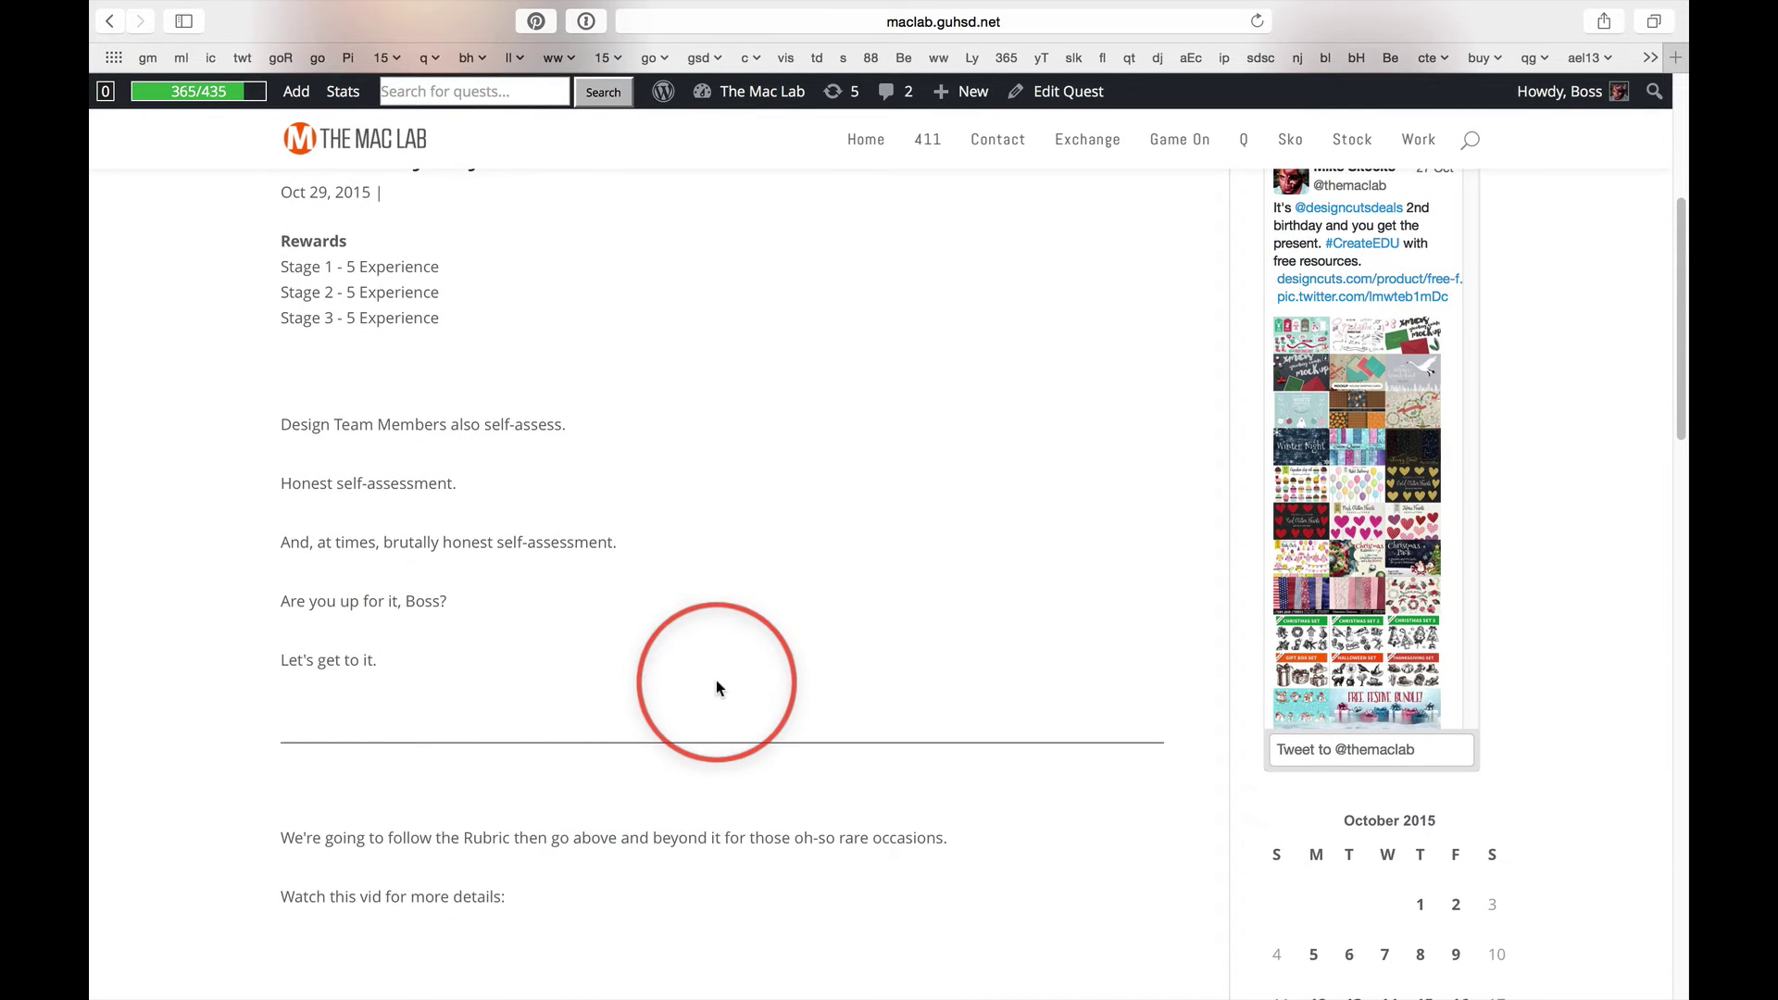
scroll(715, 681, "down", 1)
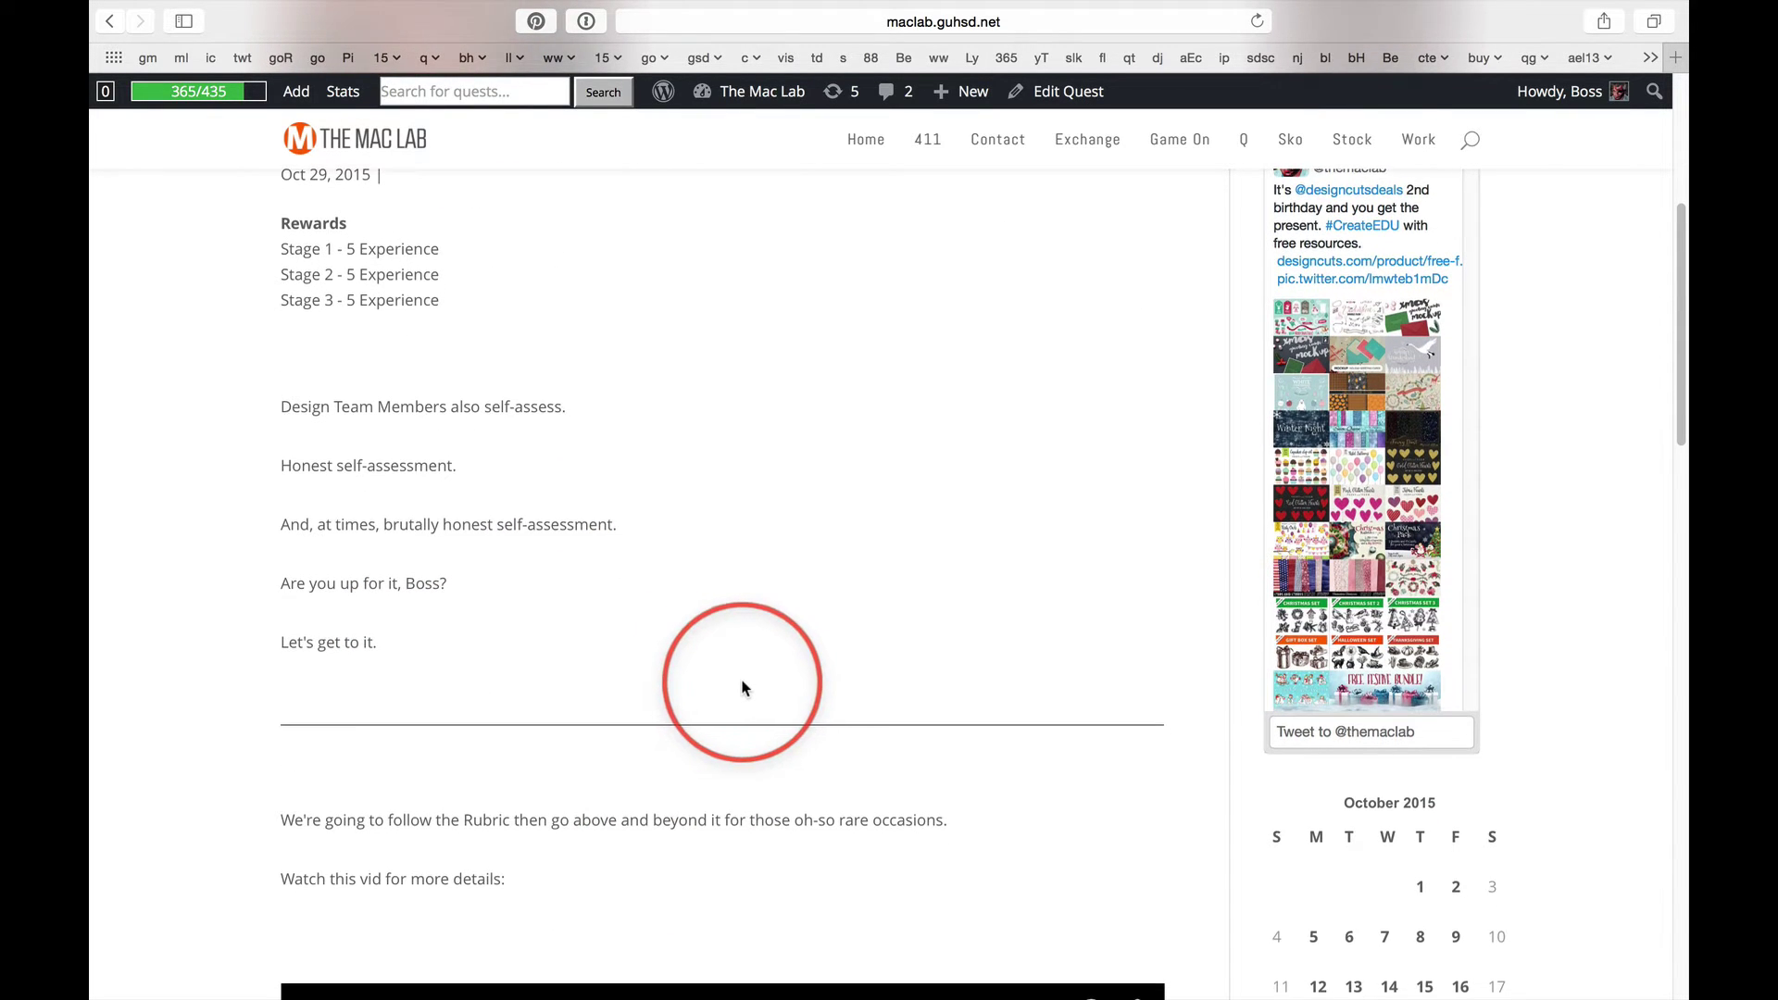
scroll(711, 683, "down", 5)
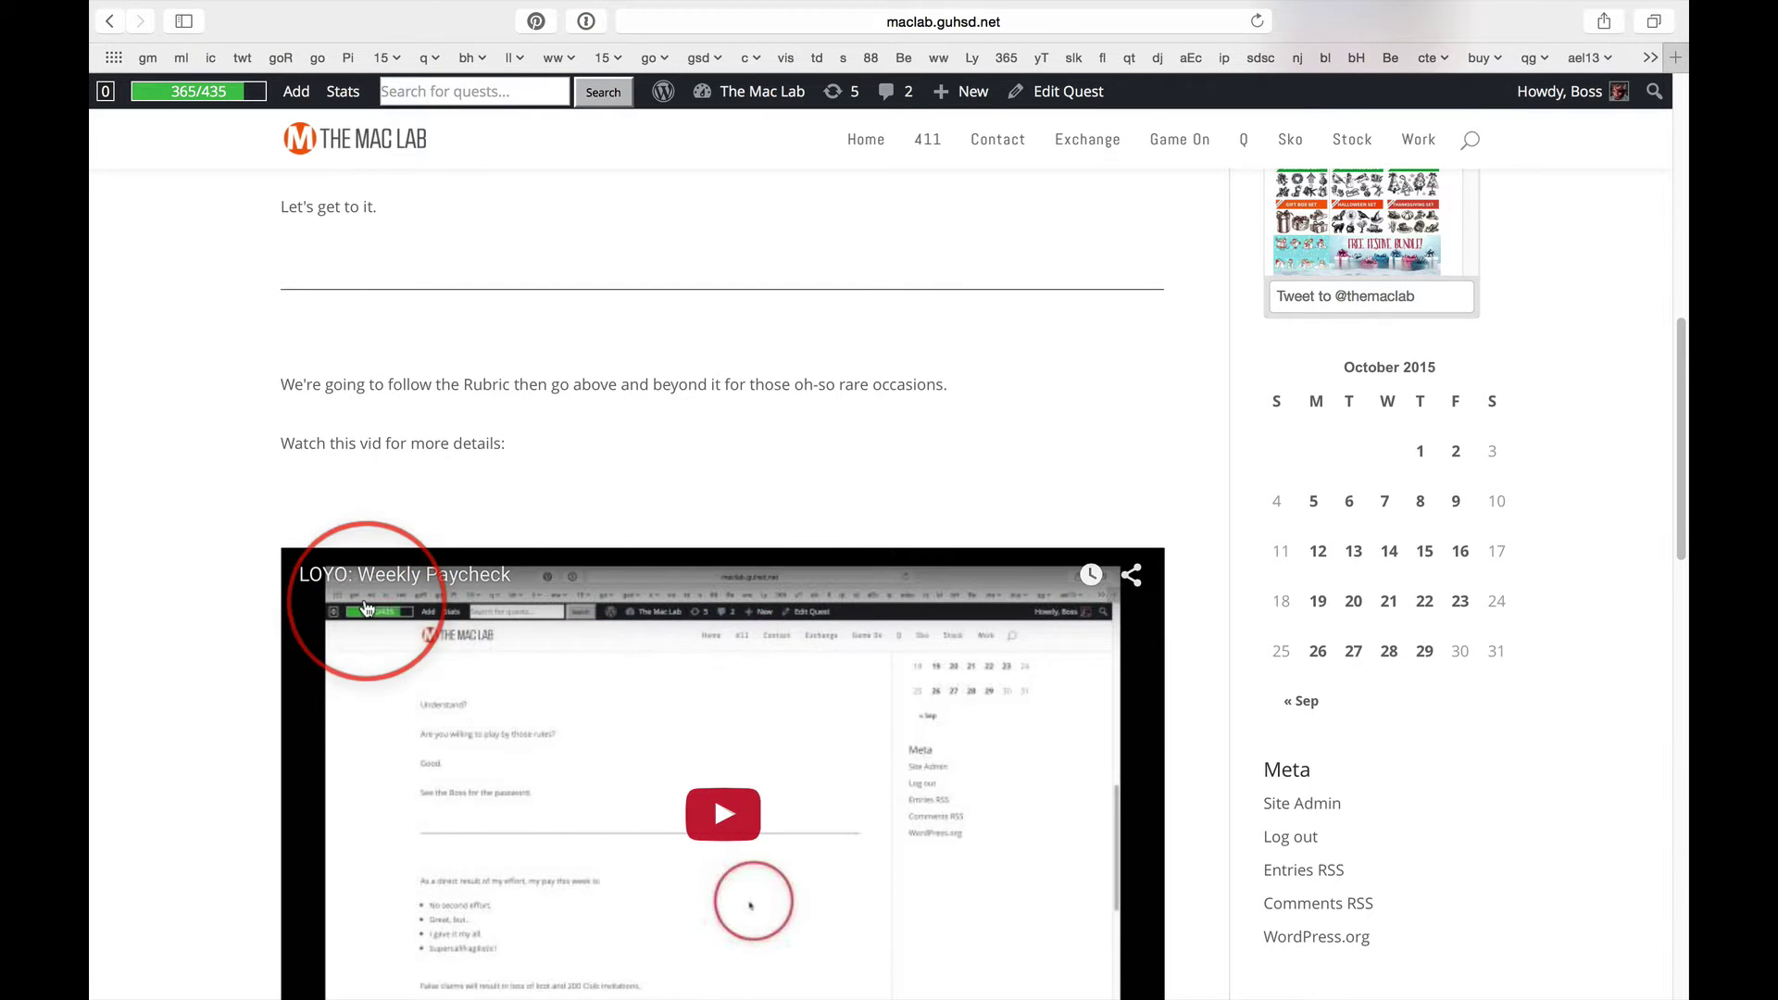
scroll(868, 712, "down", 1)
scroll(869, 712, "down", 2)
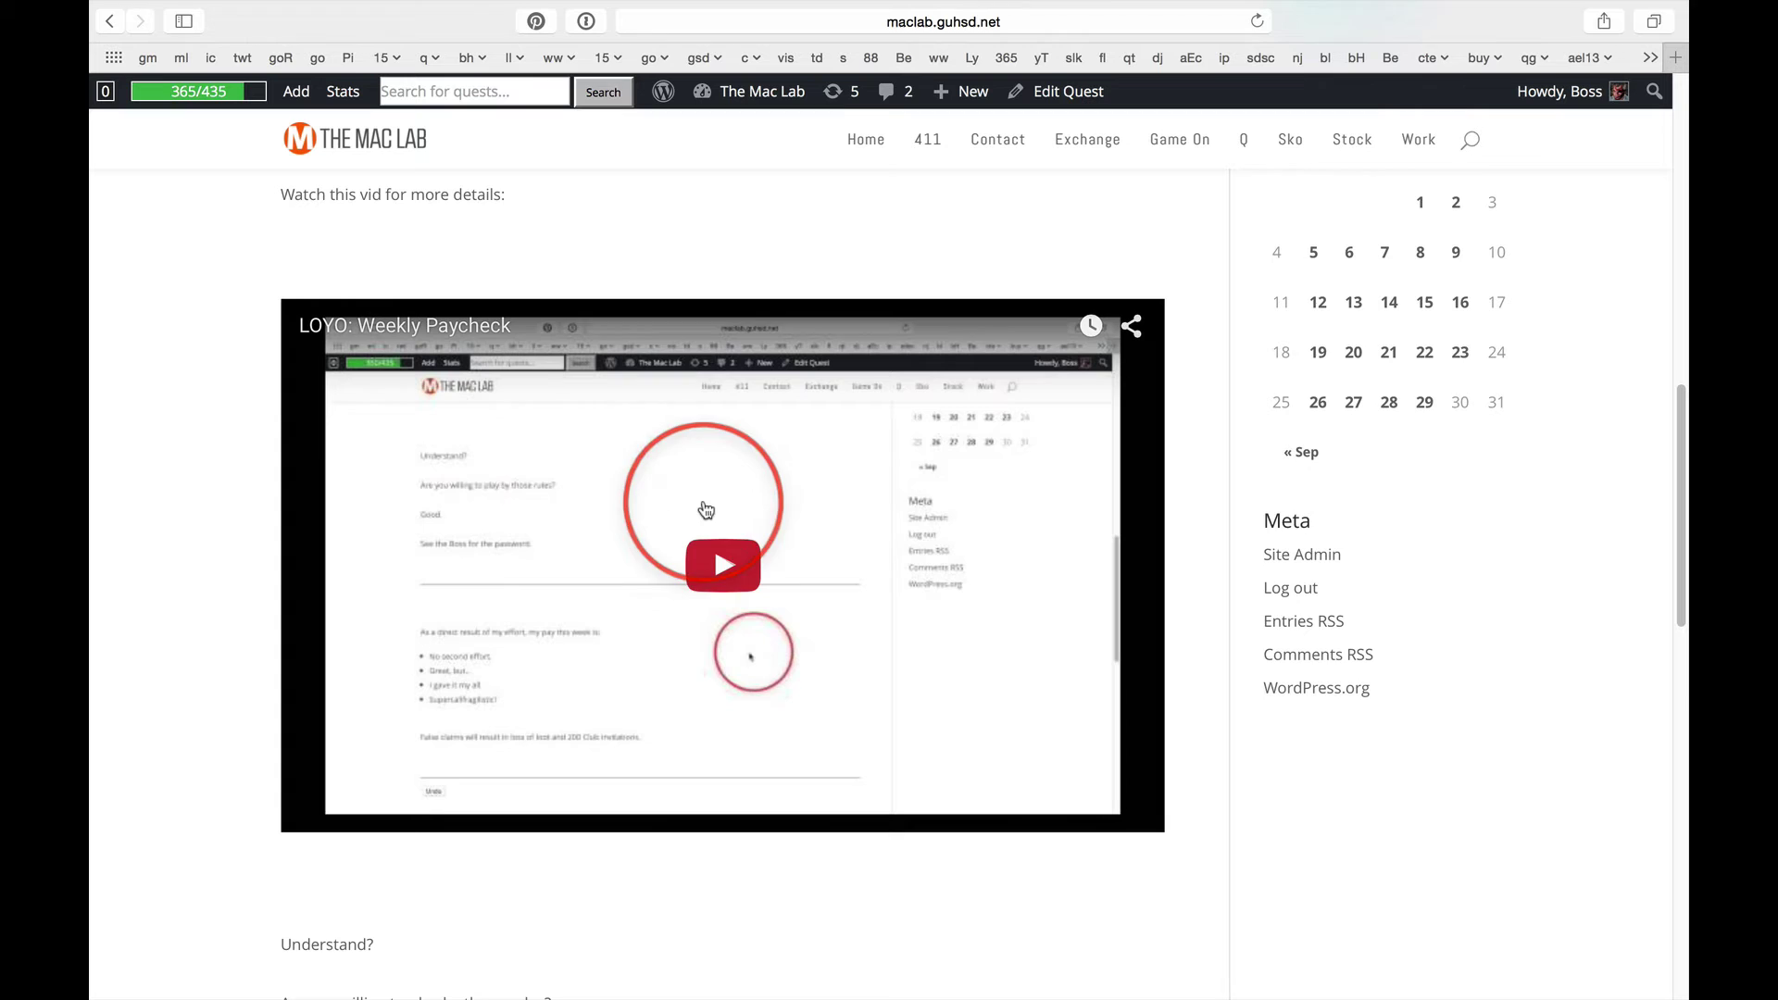
scroll(711, 841, "down", 3)
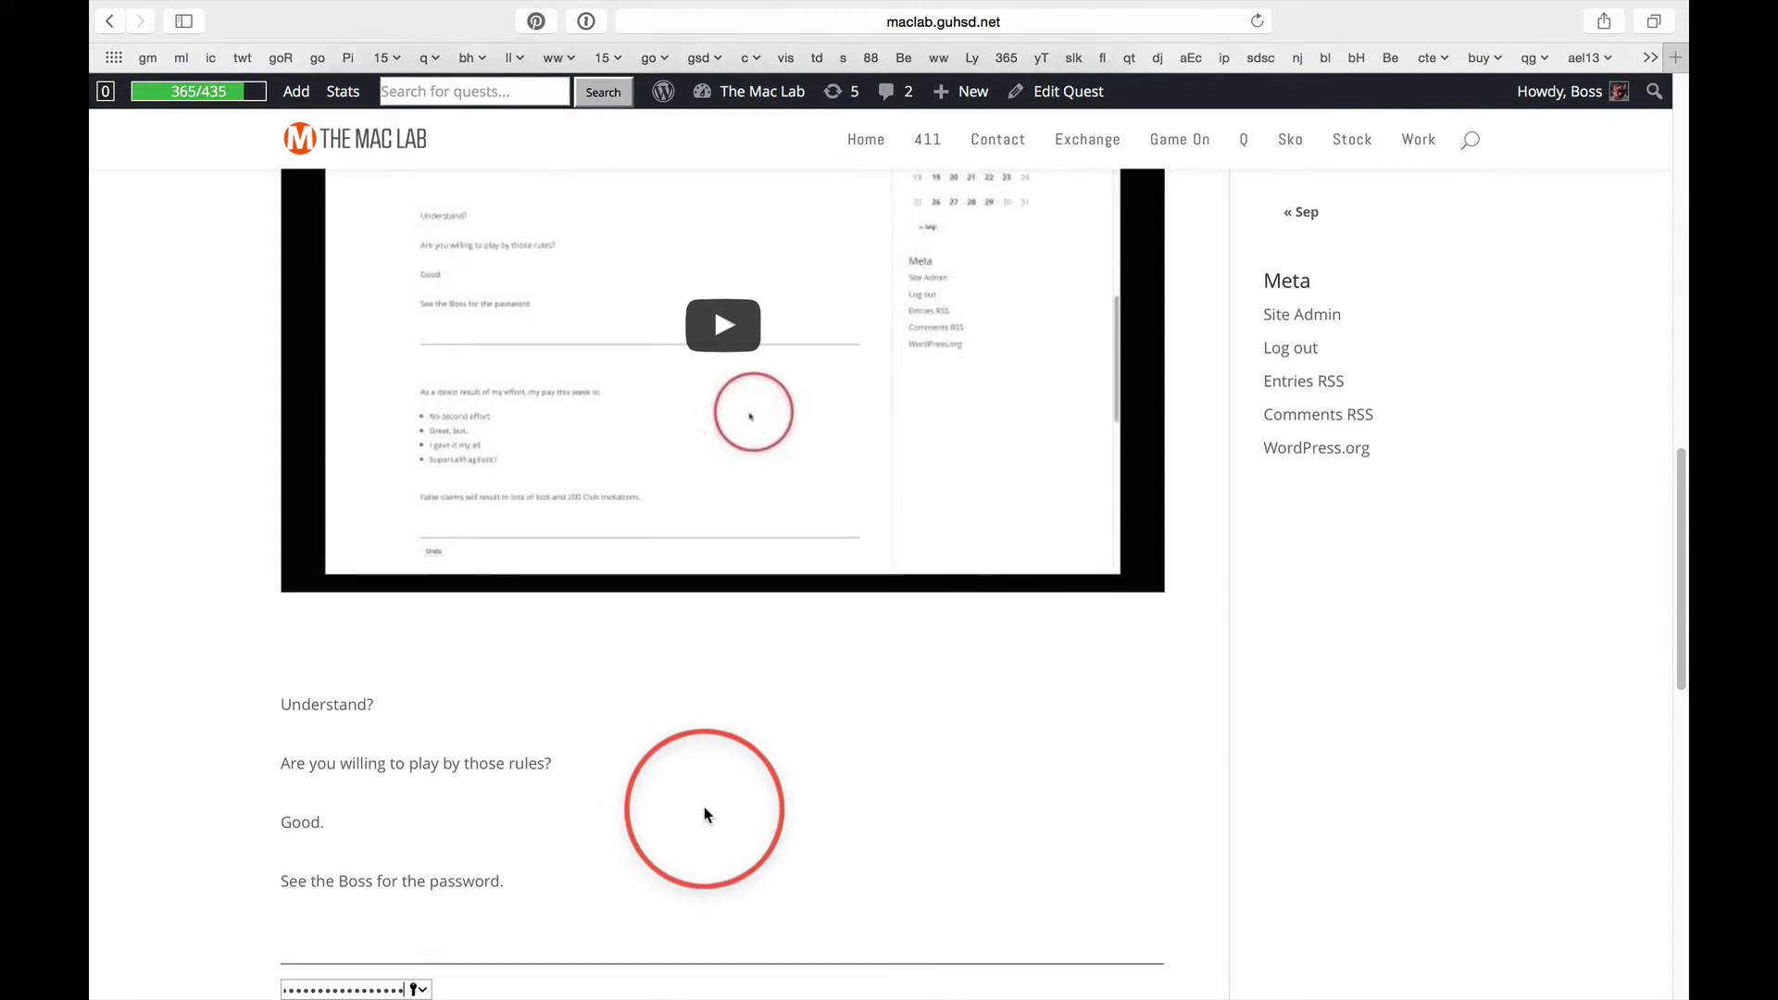
scroll(705, 808, "down", 2)
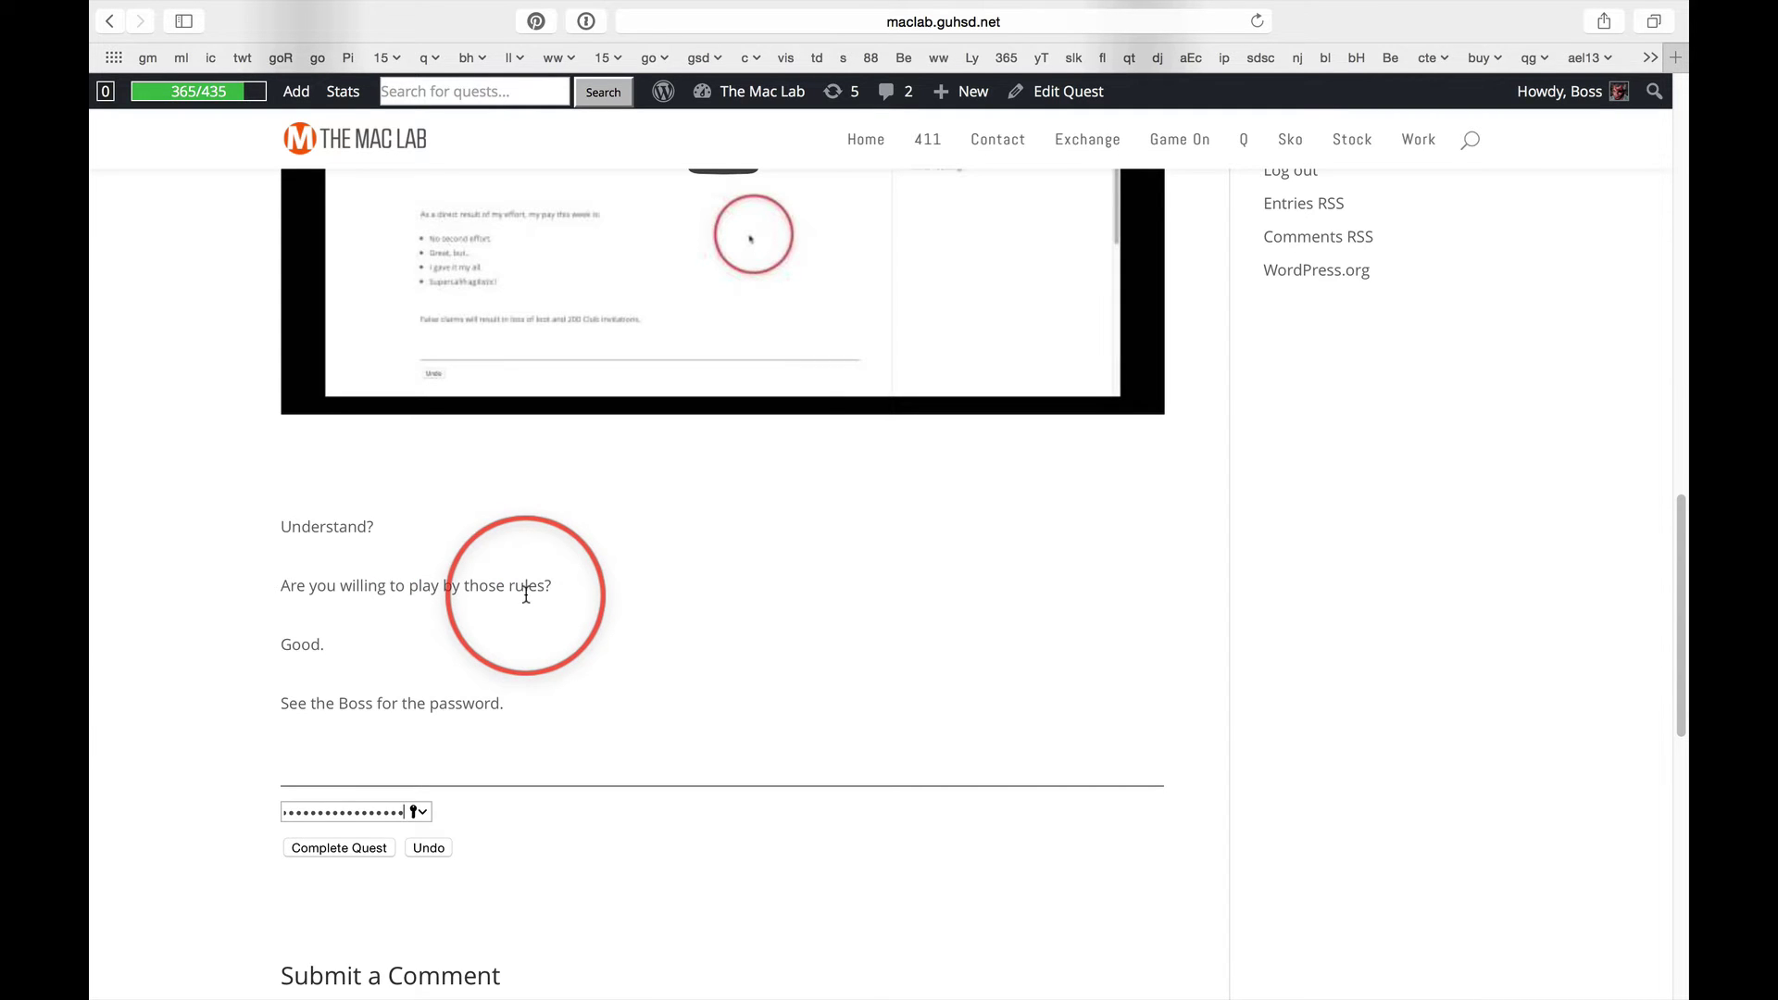
Step: Submit the DT: Weekly Paycheck quest for 5 XP and decline the 1Password save prompt
left_click(340, 847)
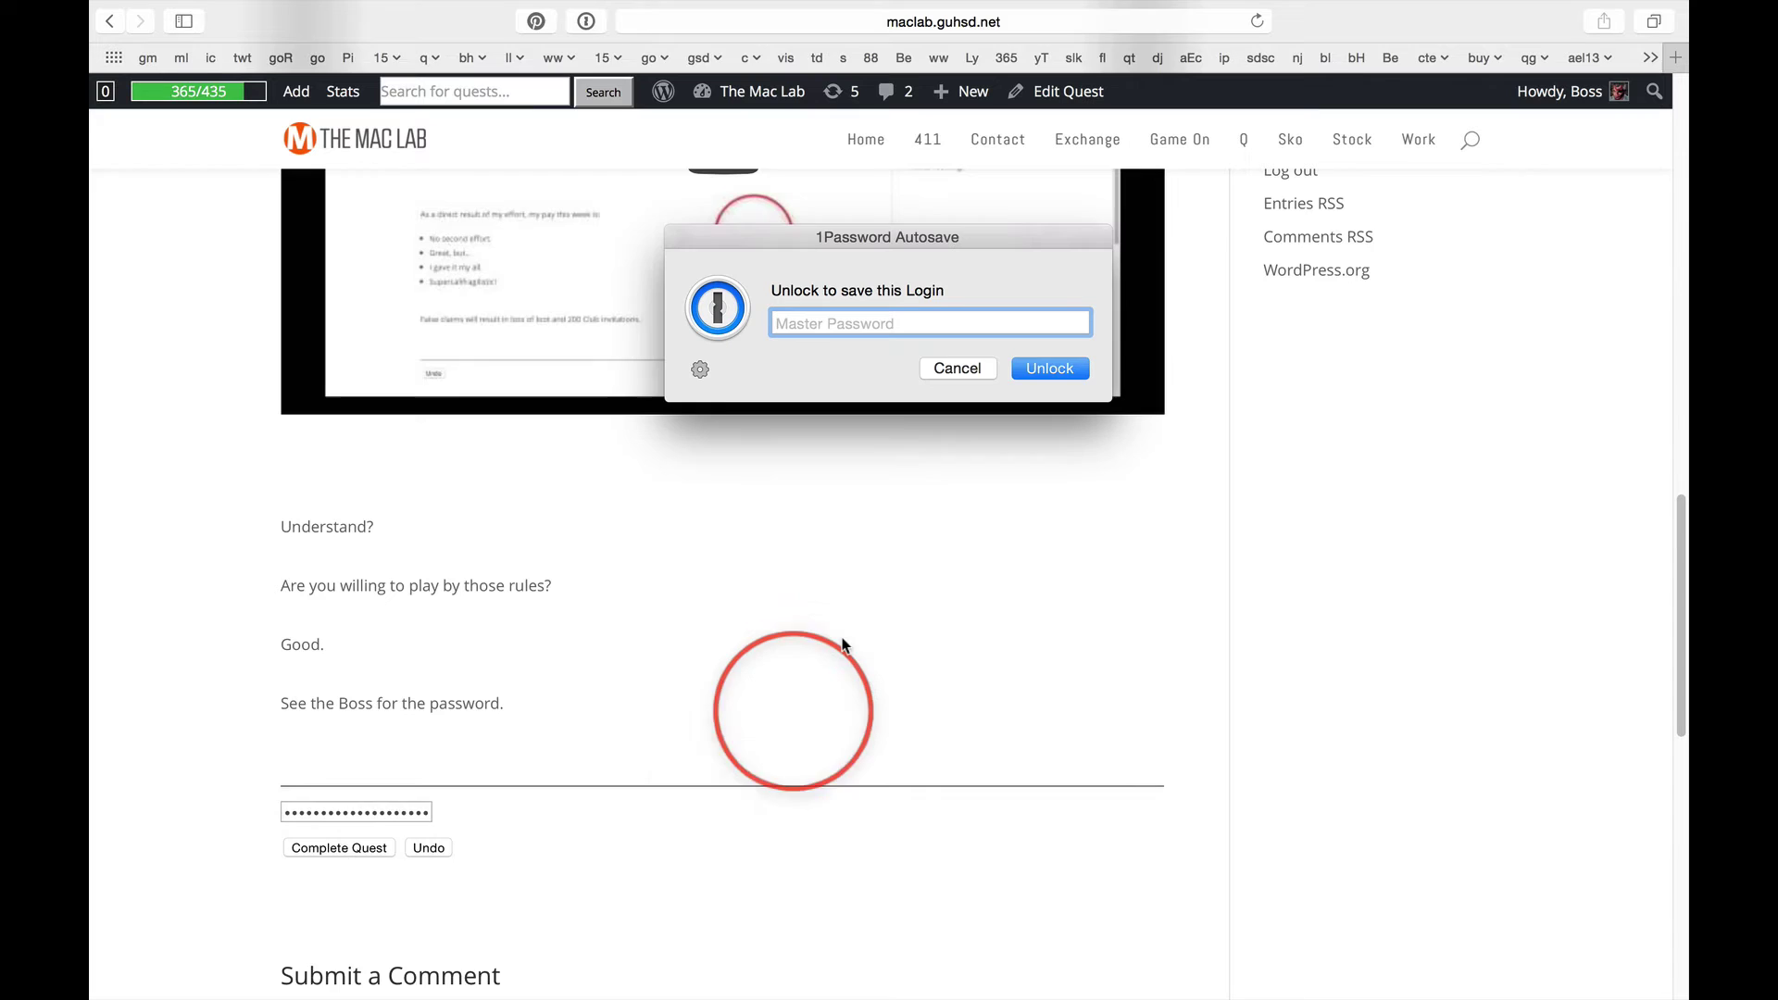
left_click(956, 369)
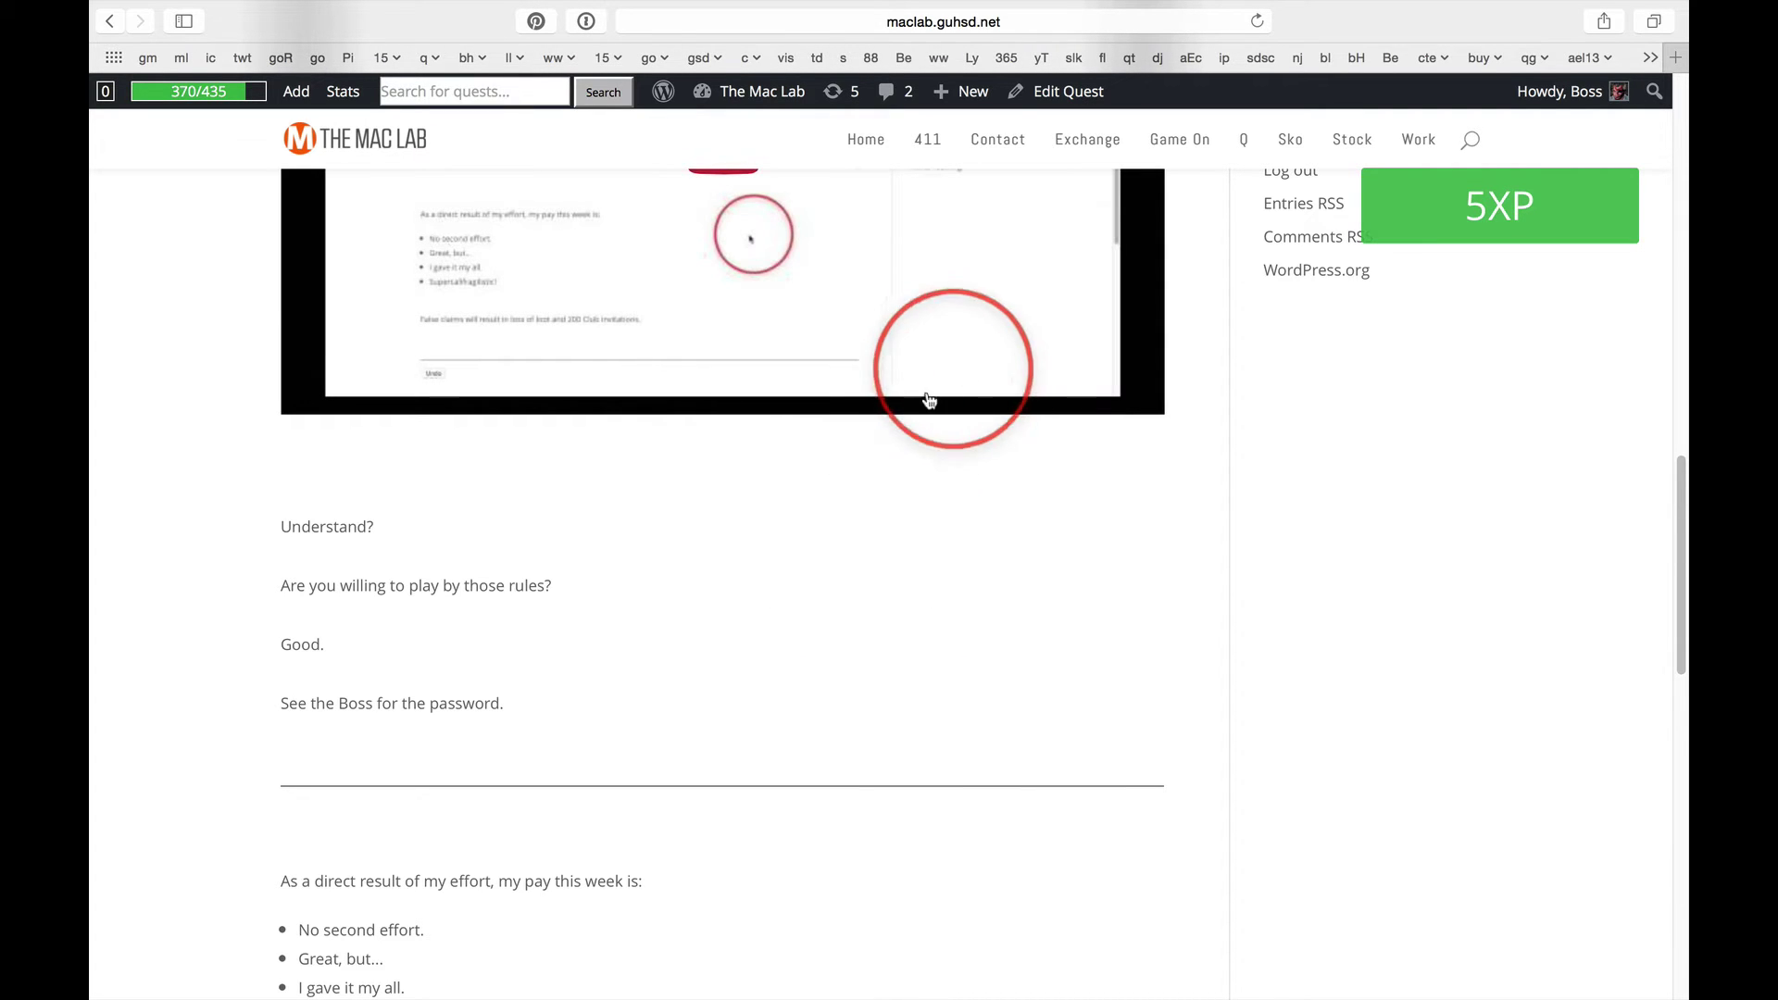
scroll(849, 523, "down", 5)
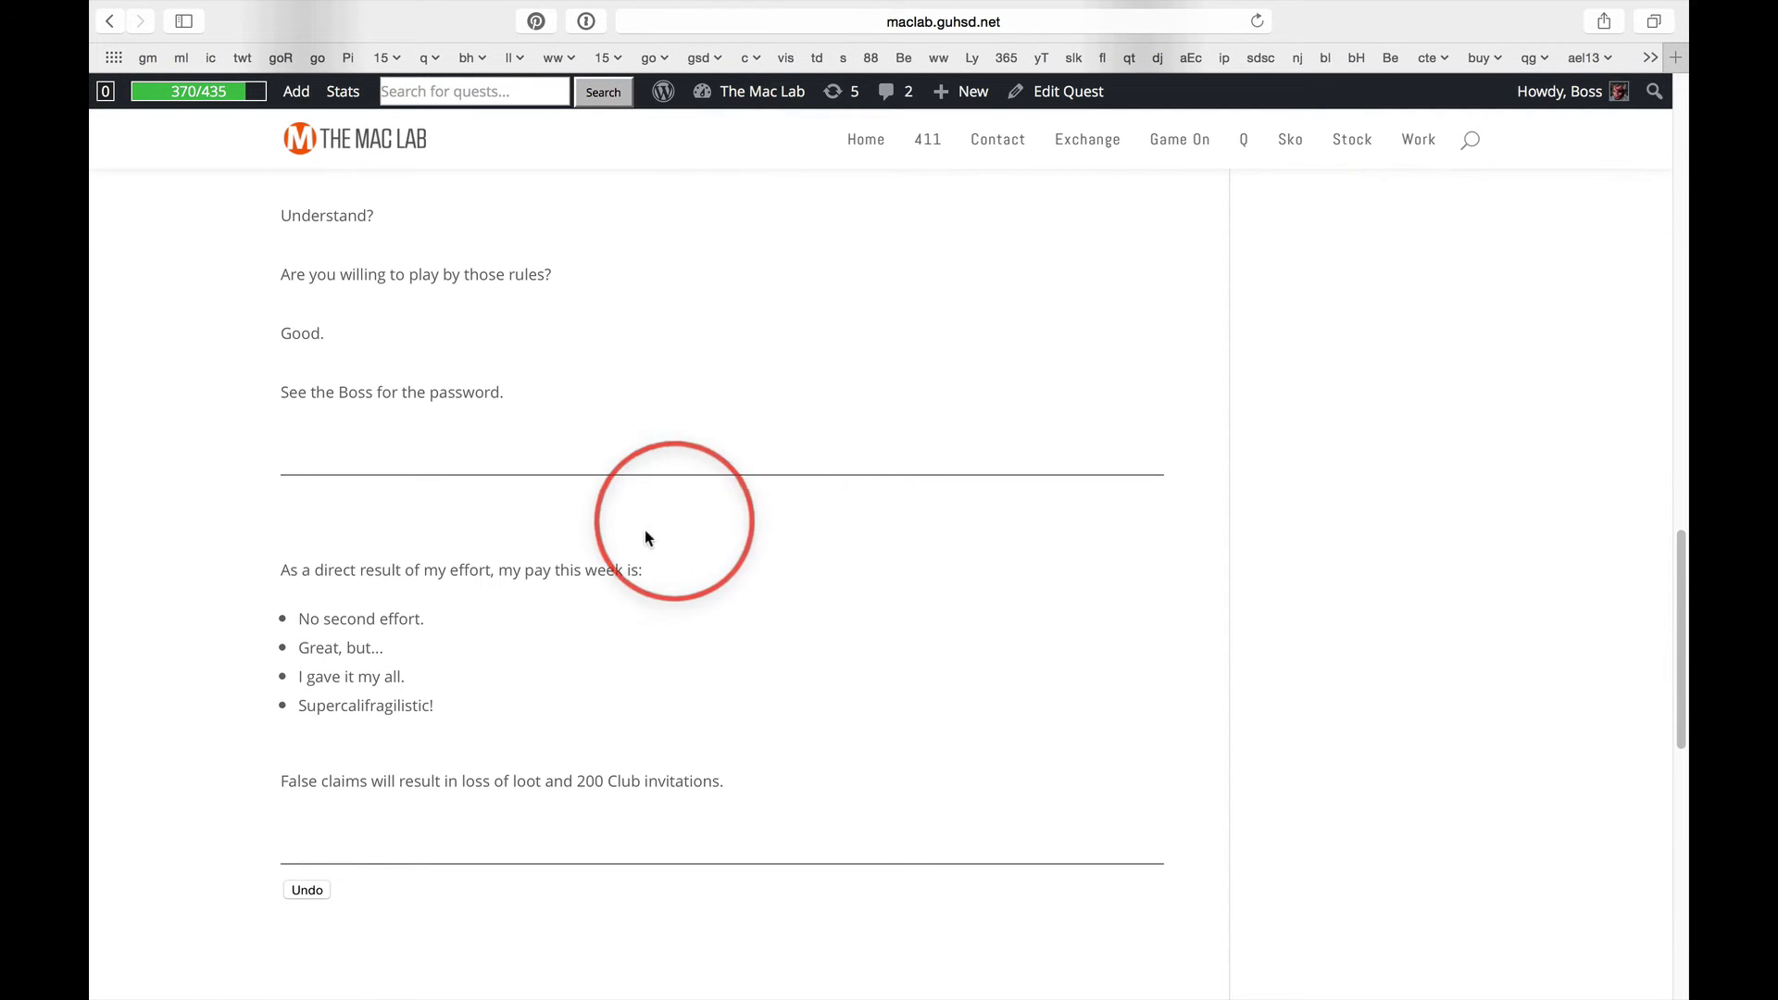
left_click(302, 620)
left_click_drag(301, 620, 423, 620)
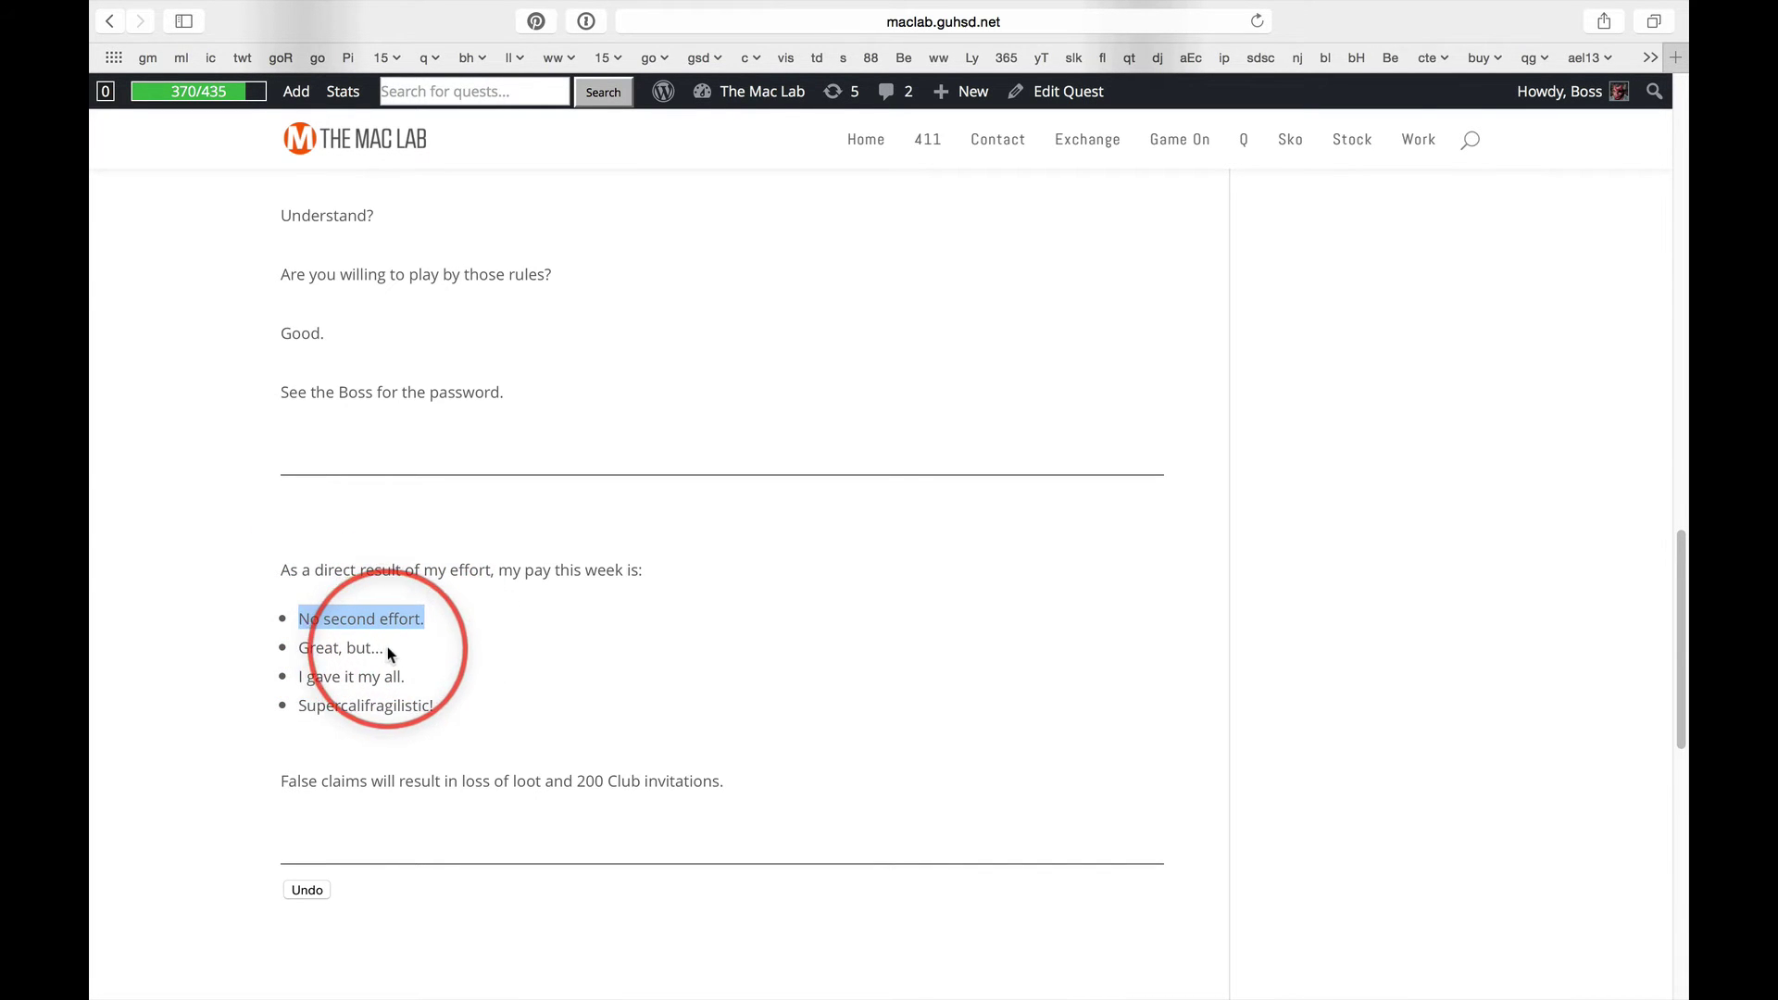
mouse_move(383, 648)
left_mouse_down()
mouse_move(299, 647)
mouse_move(341, 678)
mouse_move(406, 678)
left_mouse_up()
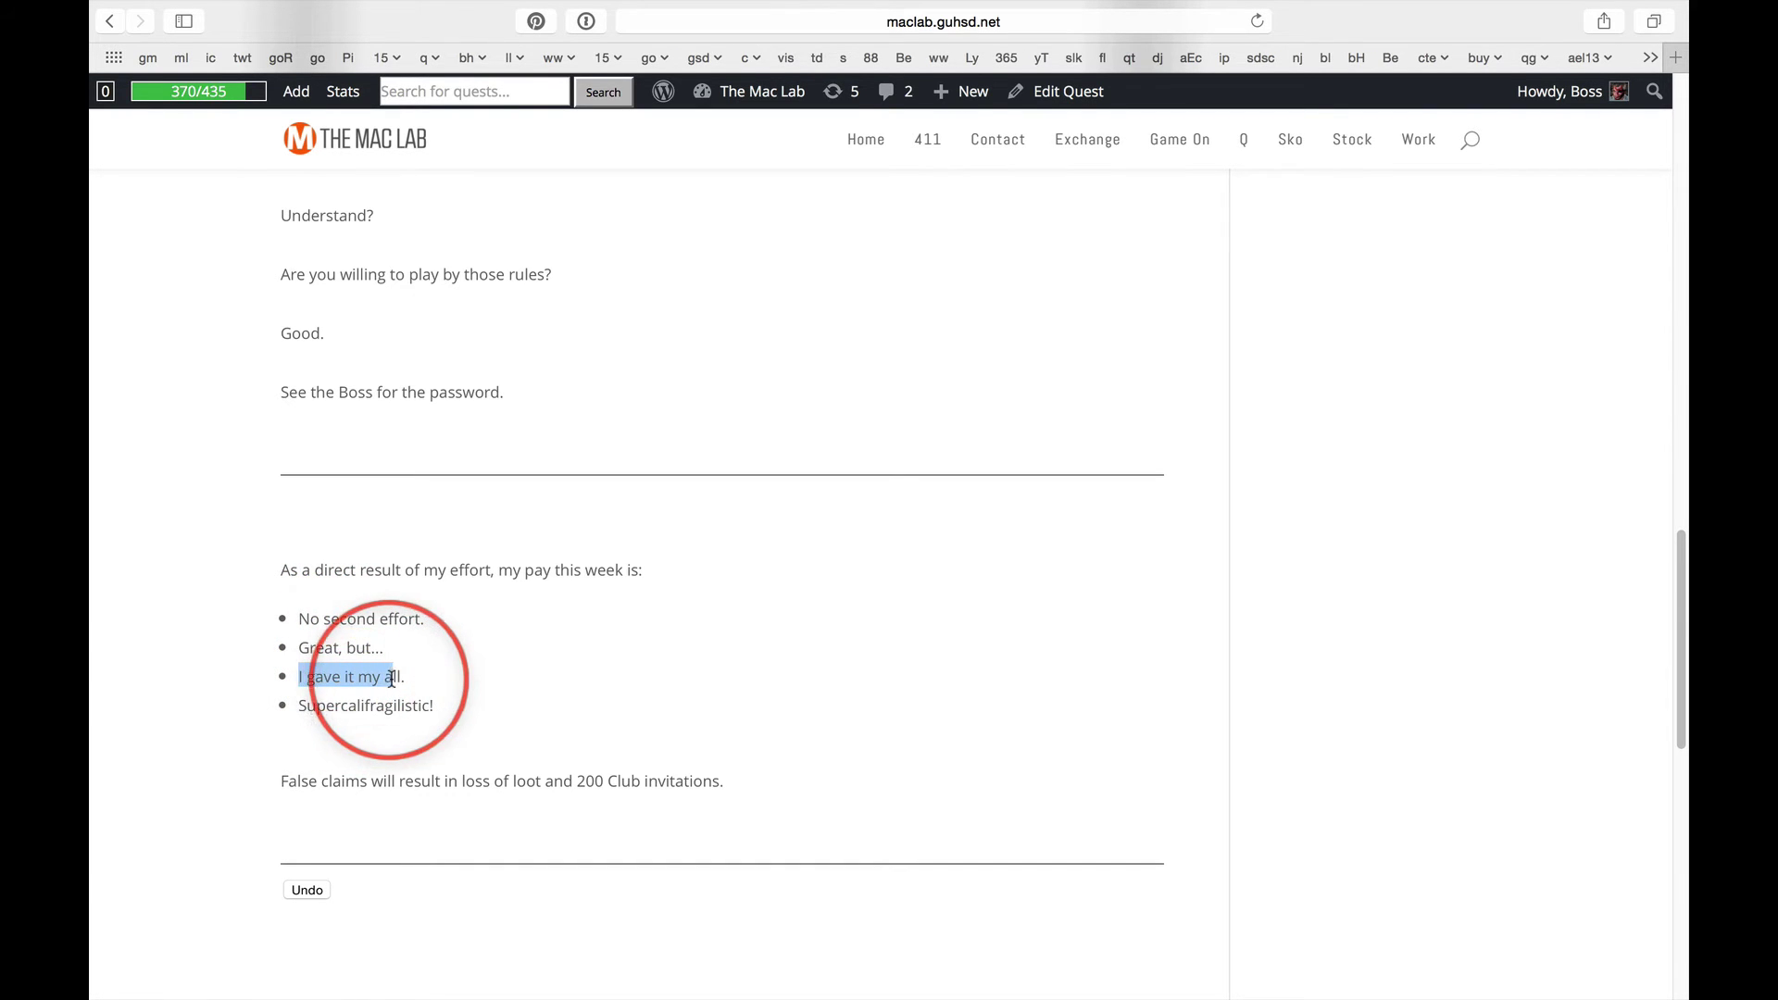
left_click(505, 675)
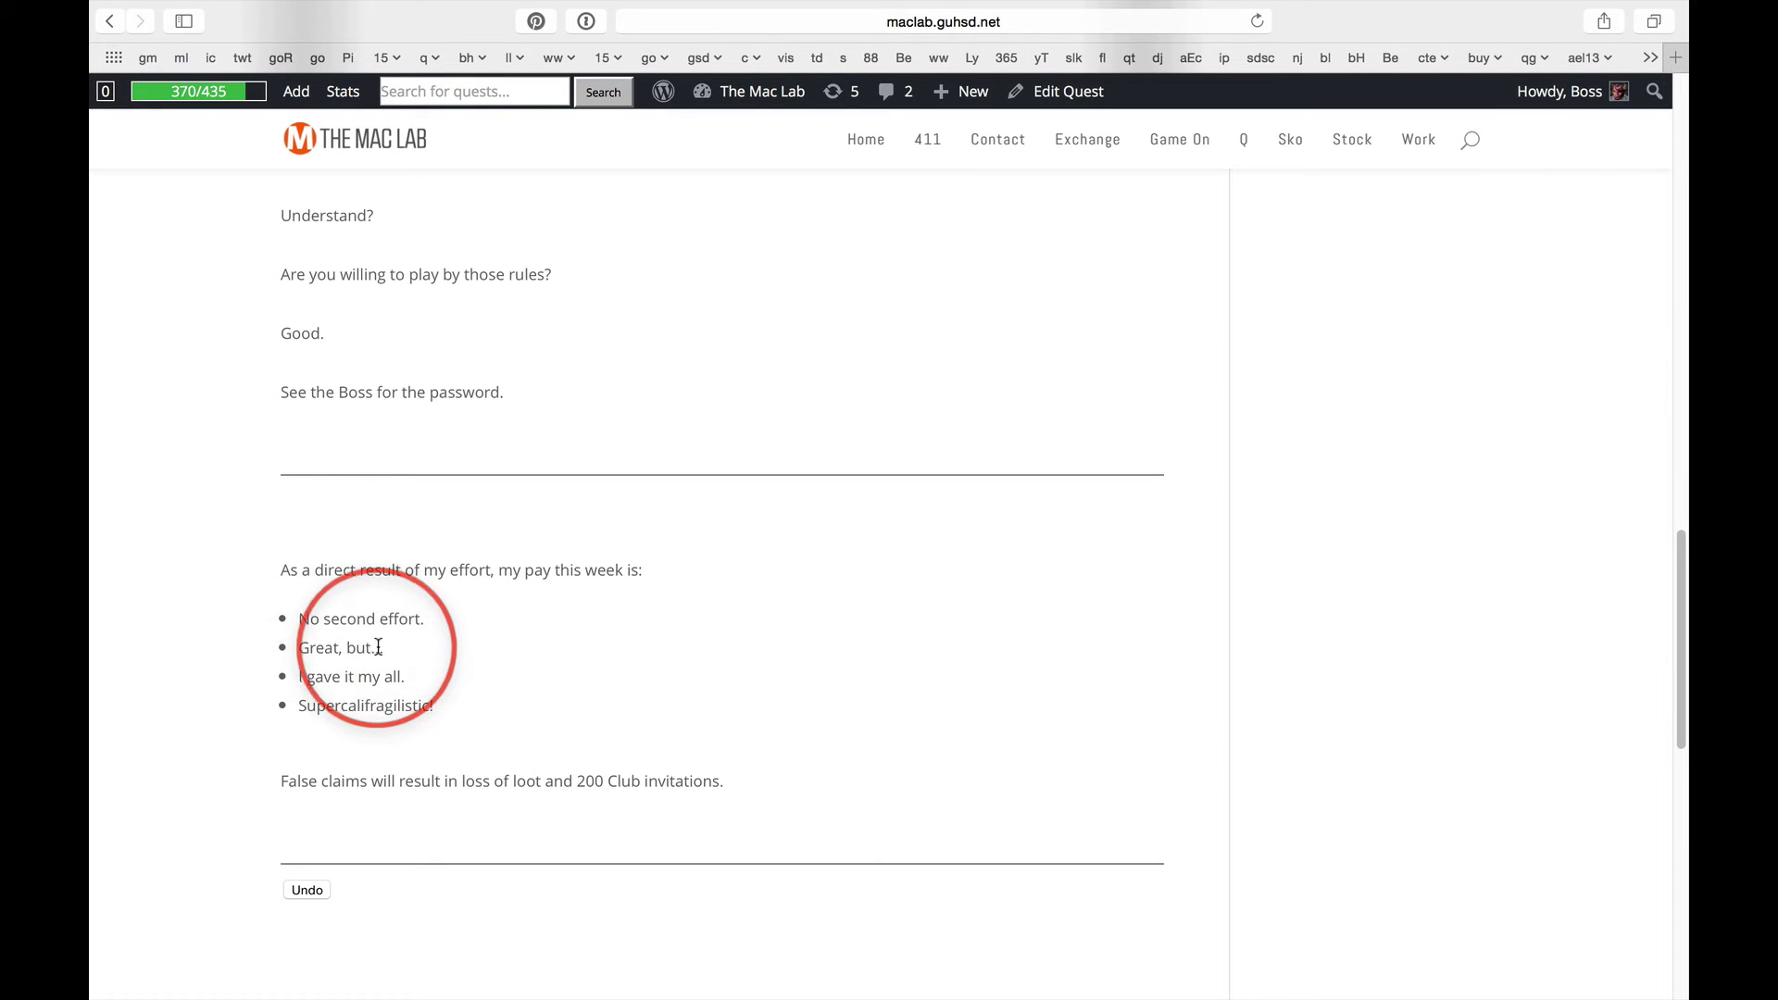
left_click_drag(385, 648, 296, 649)
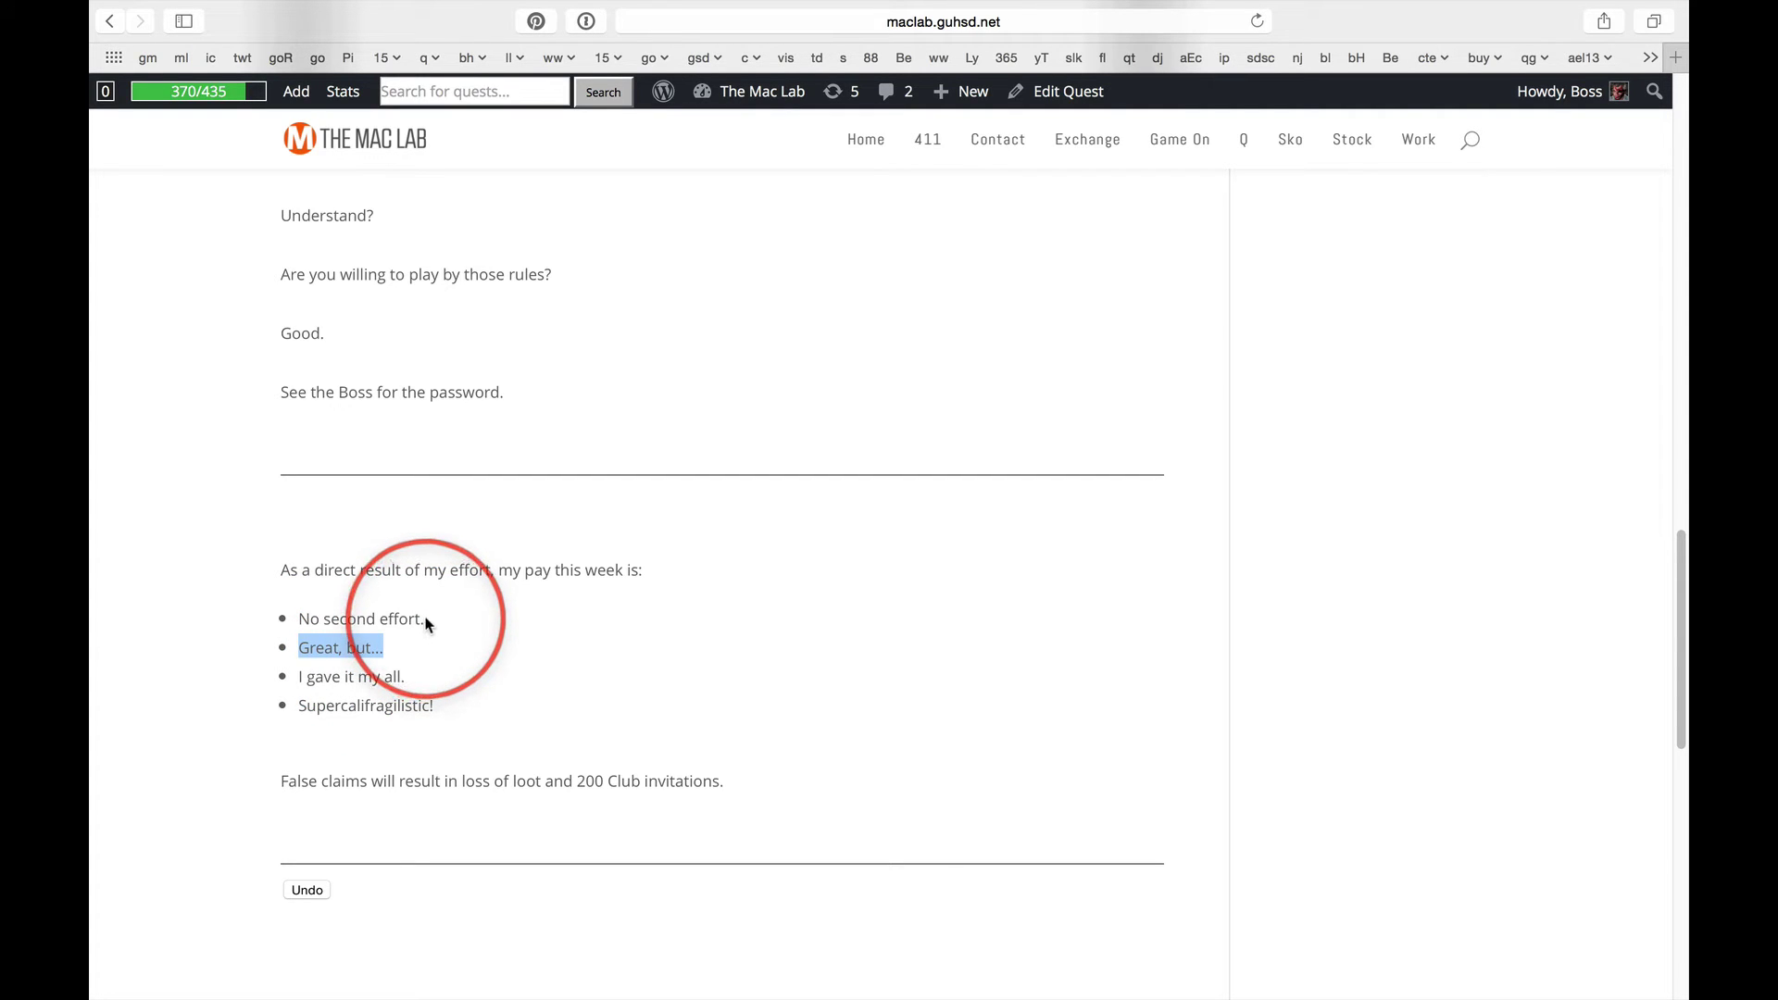
left_click_drag(423, 620, 298, 619)
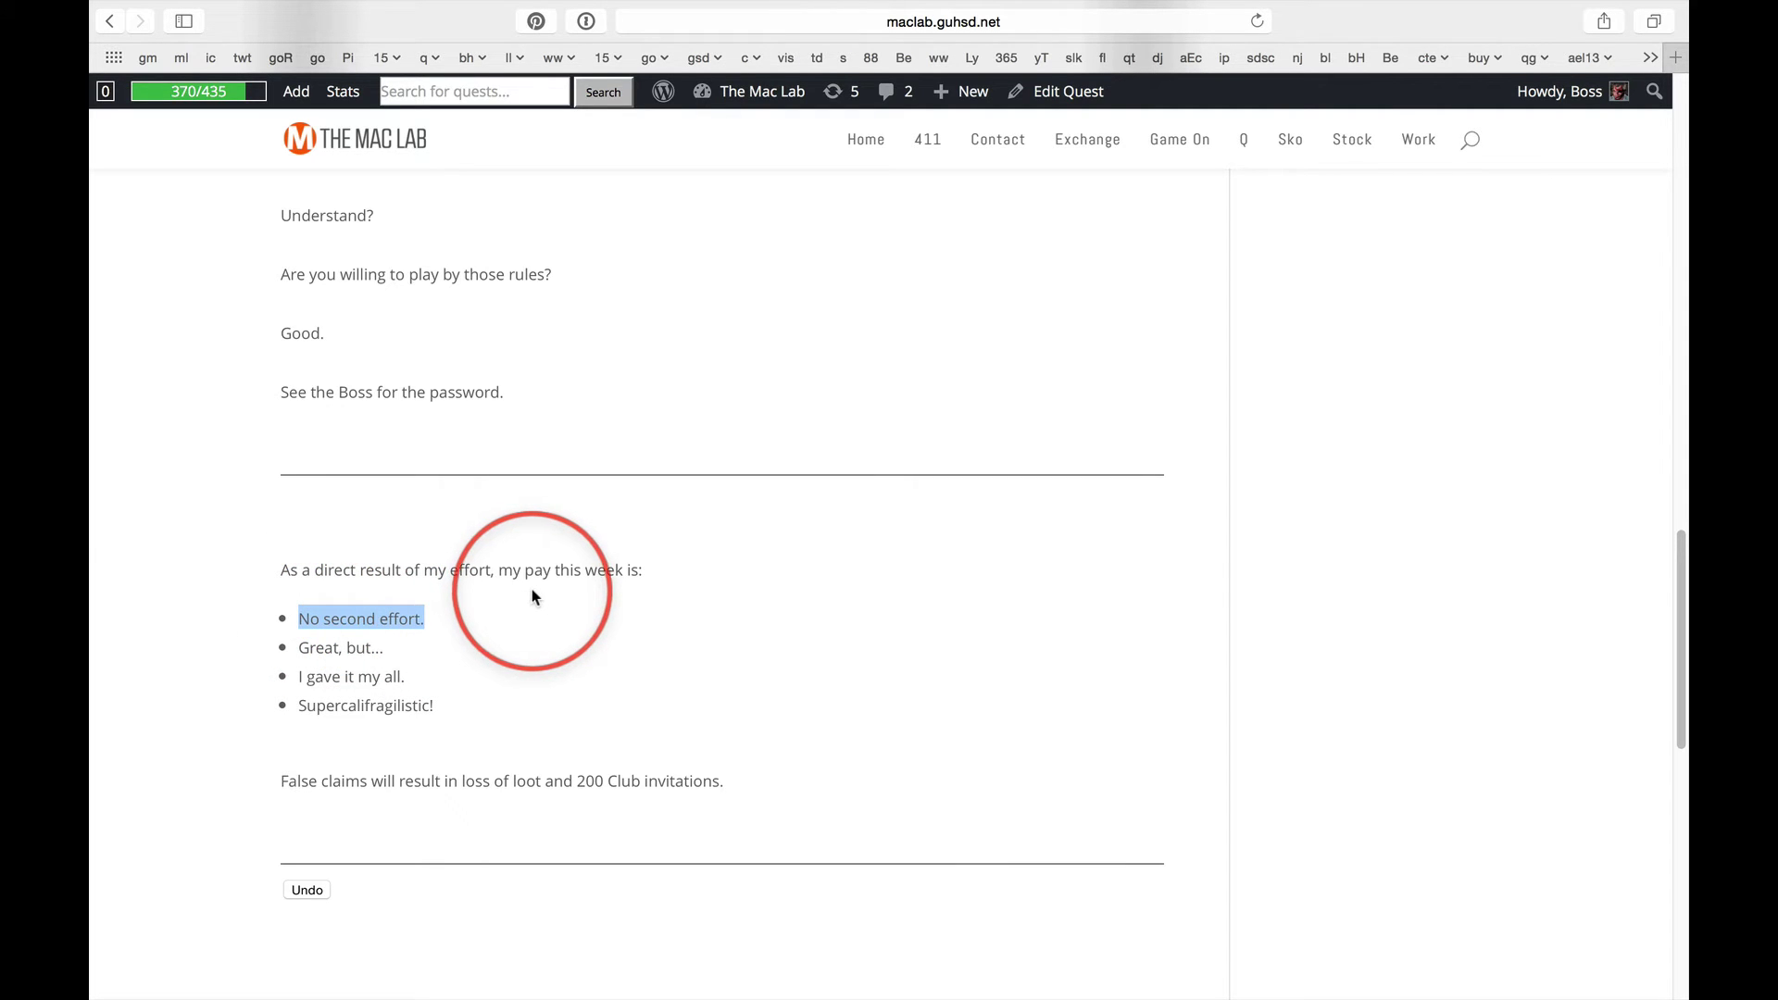
left_click(417, 618)
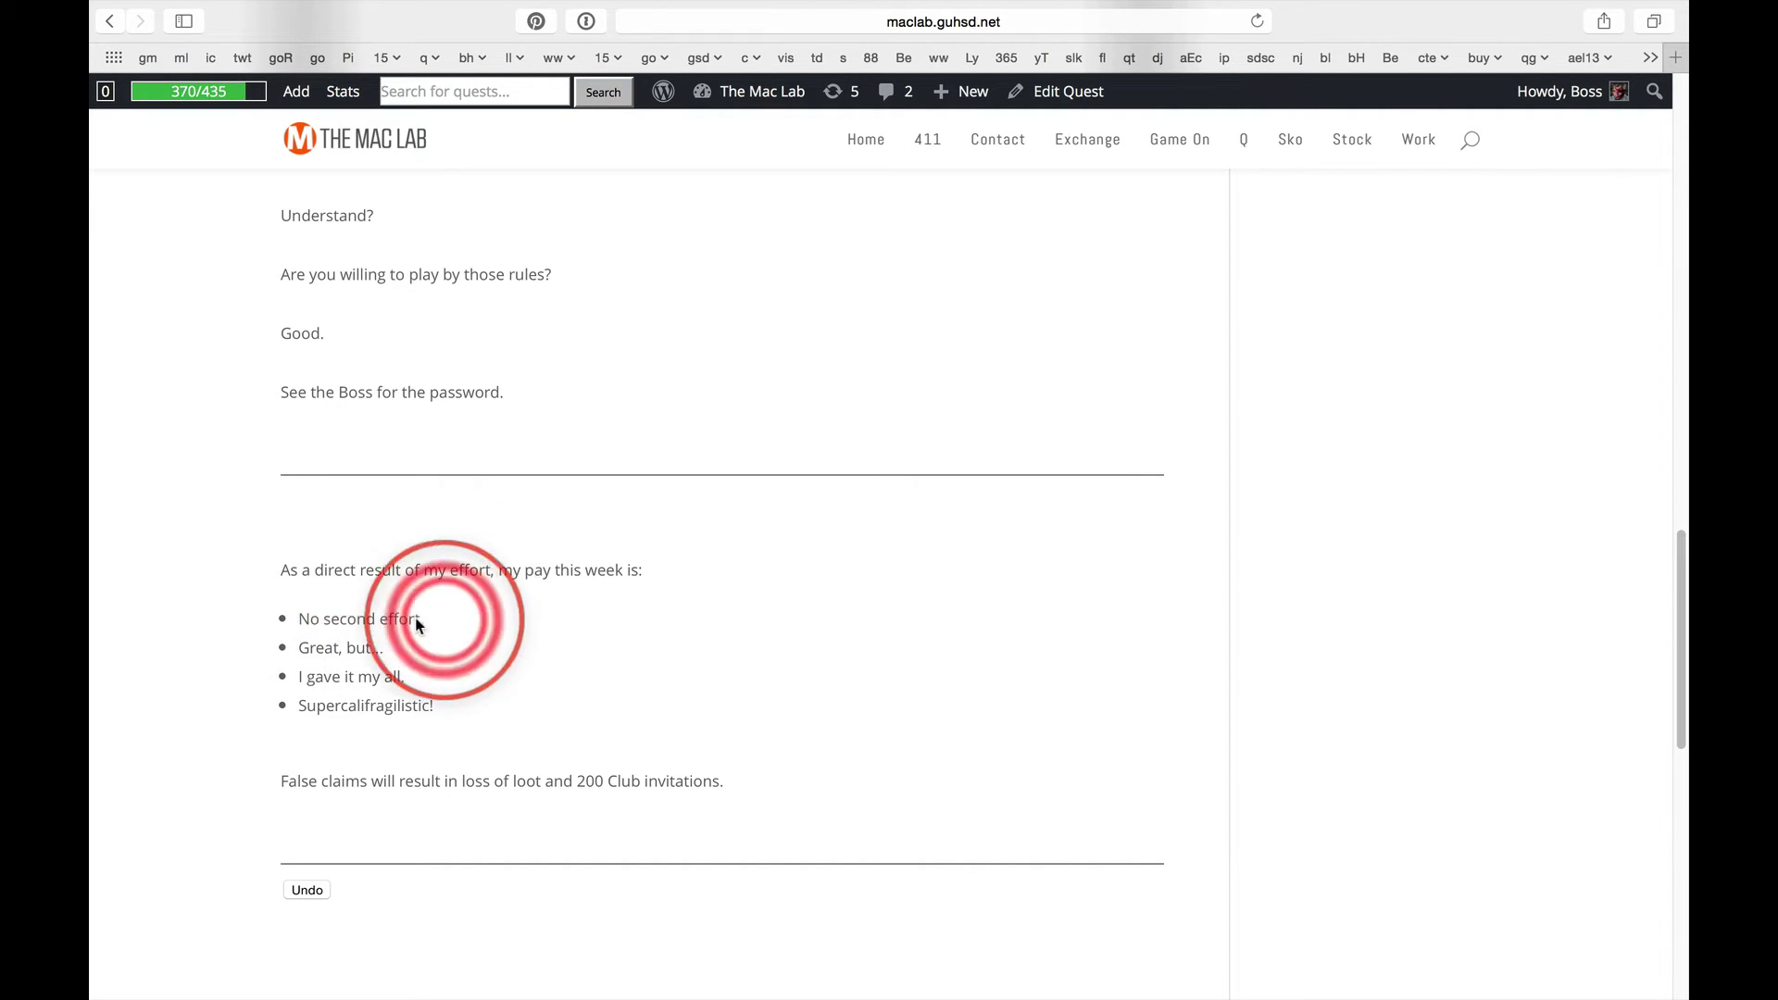
double_click(334, 620)
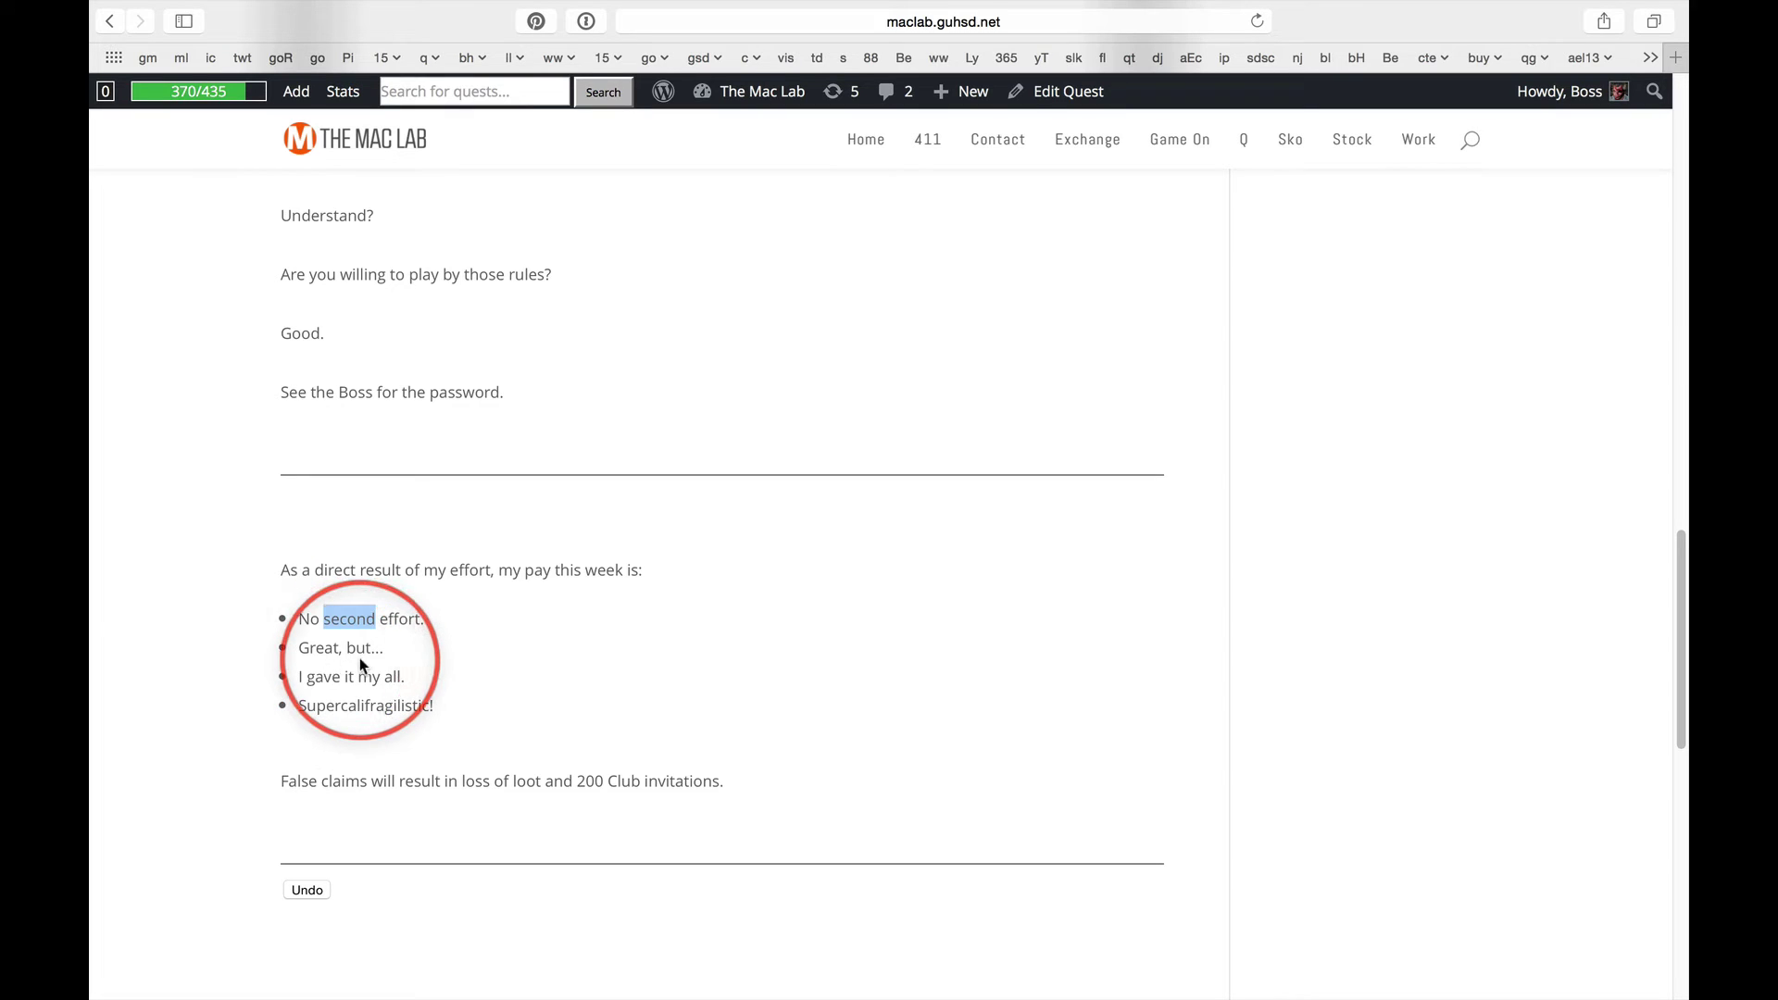
left_click(421, 636)
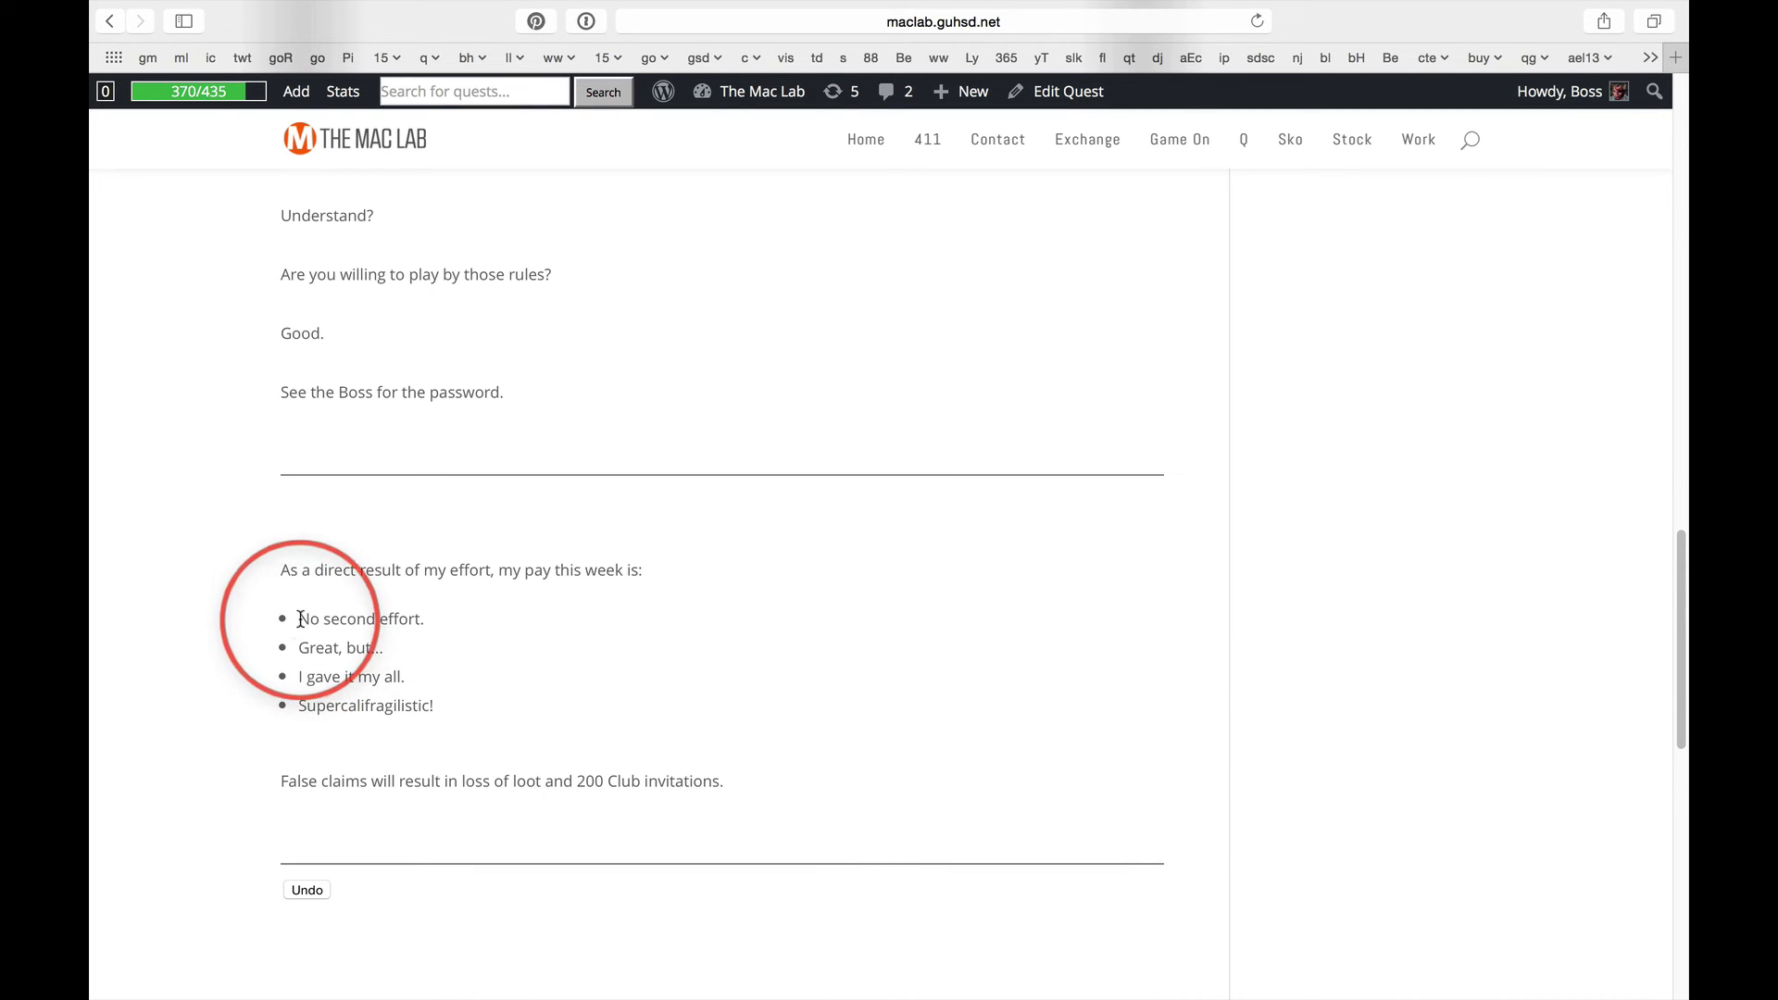
left_click_drag(301, 620, 416, 620)
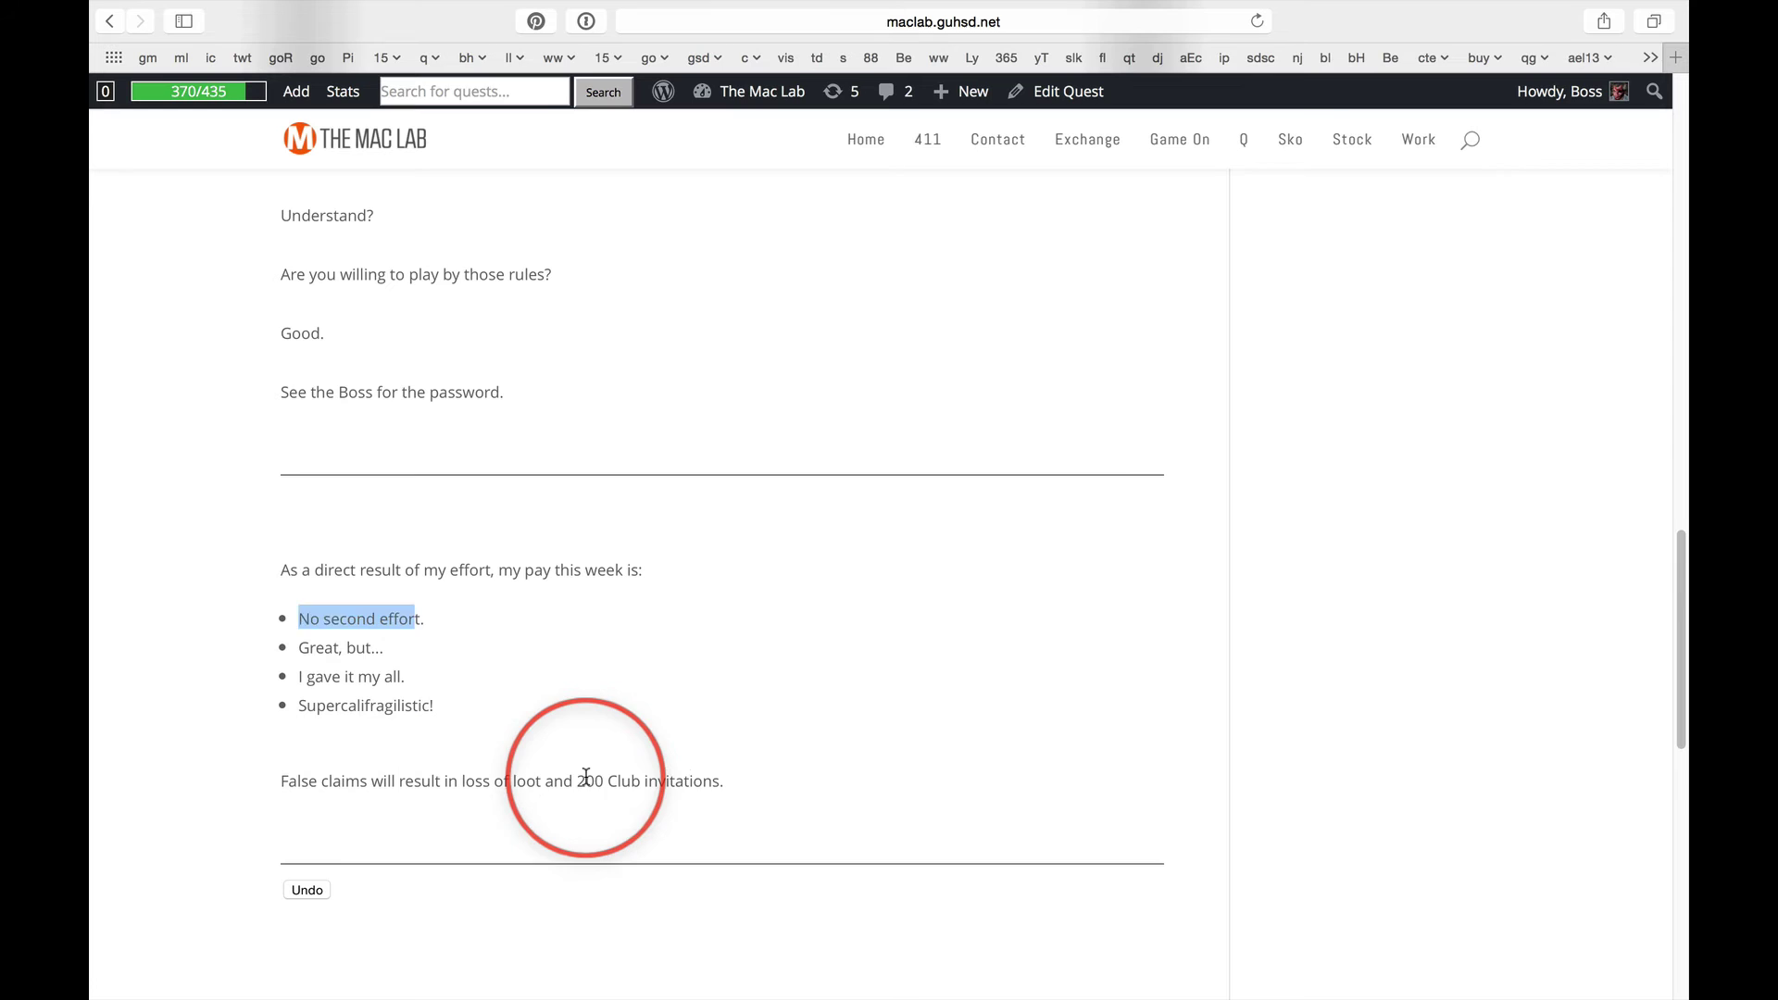
left_click_drag(578, 781, 719, 781)
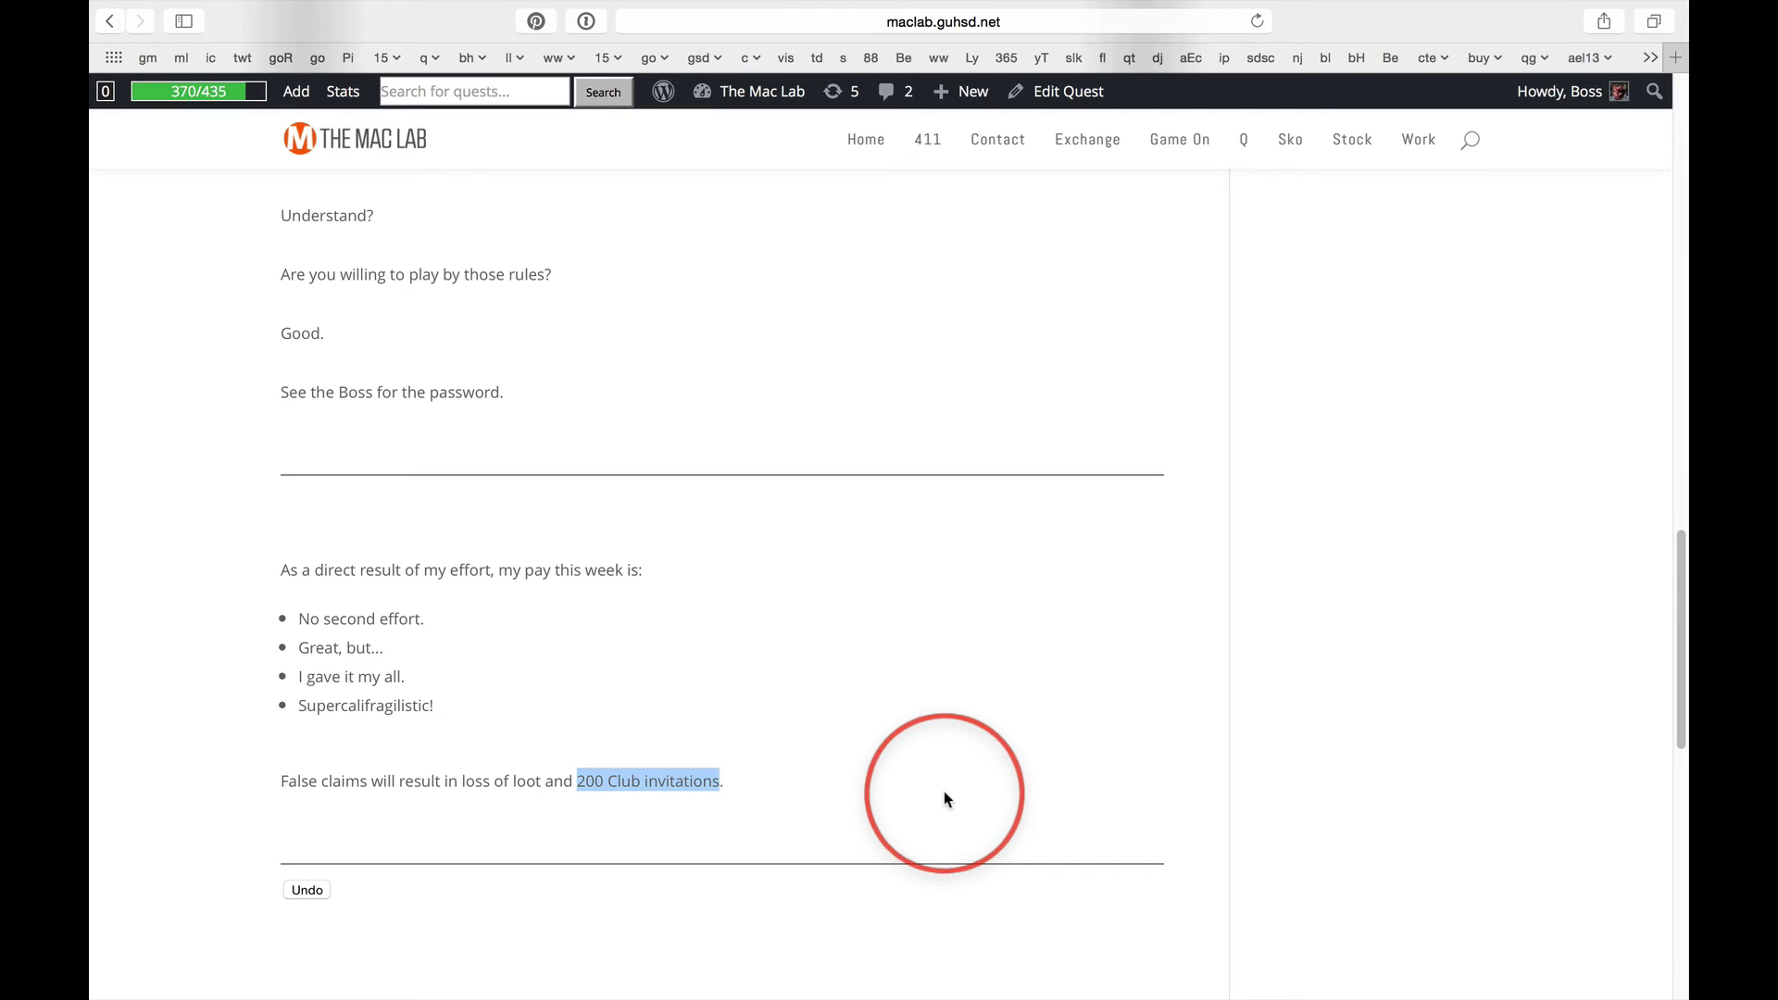
left_click(827, 795)
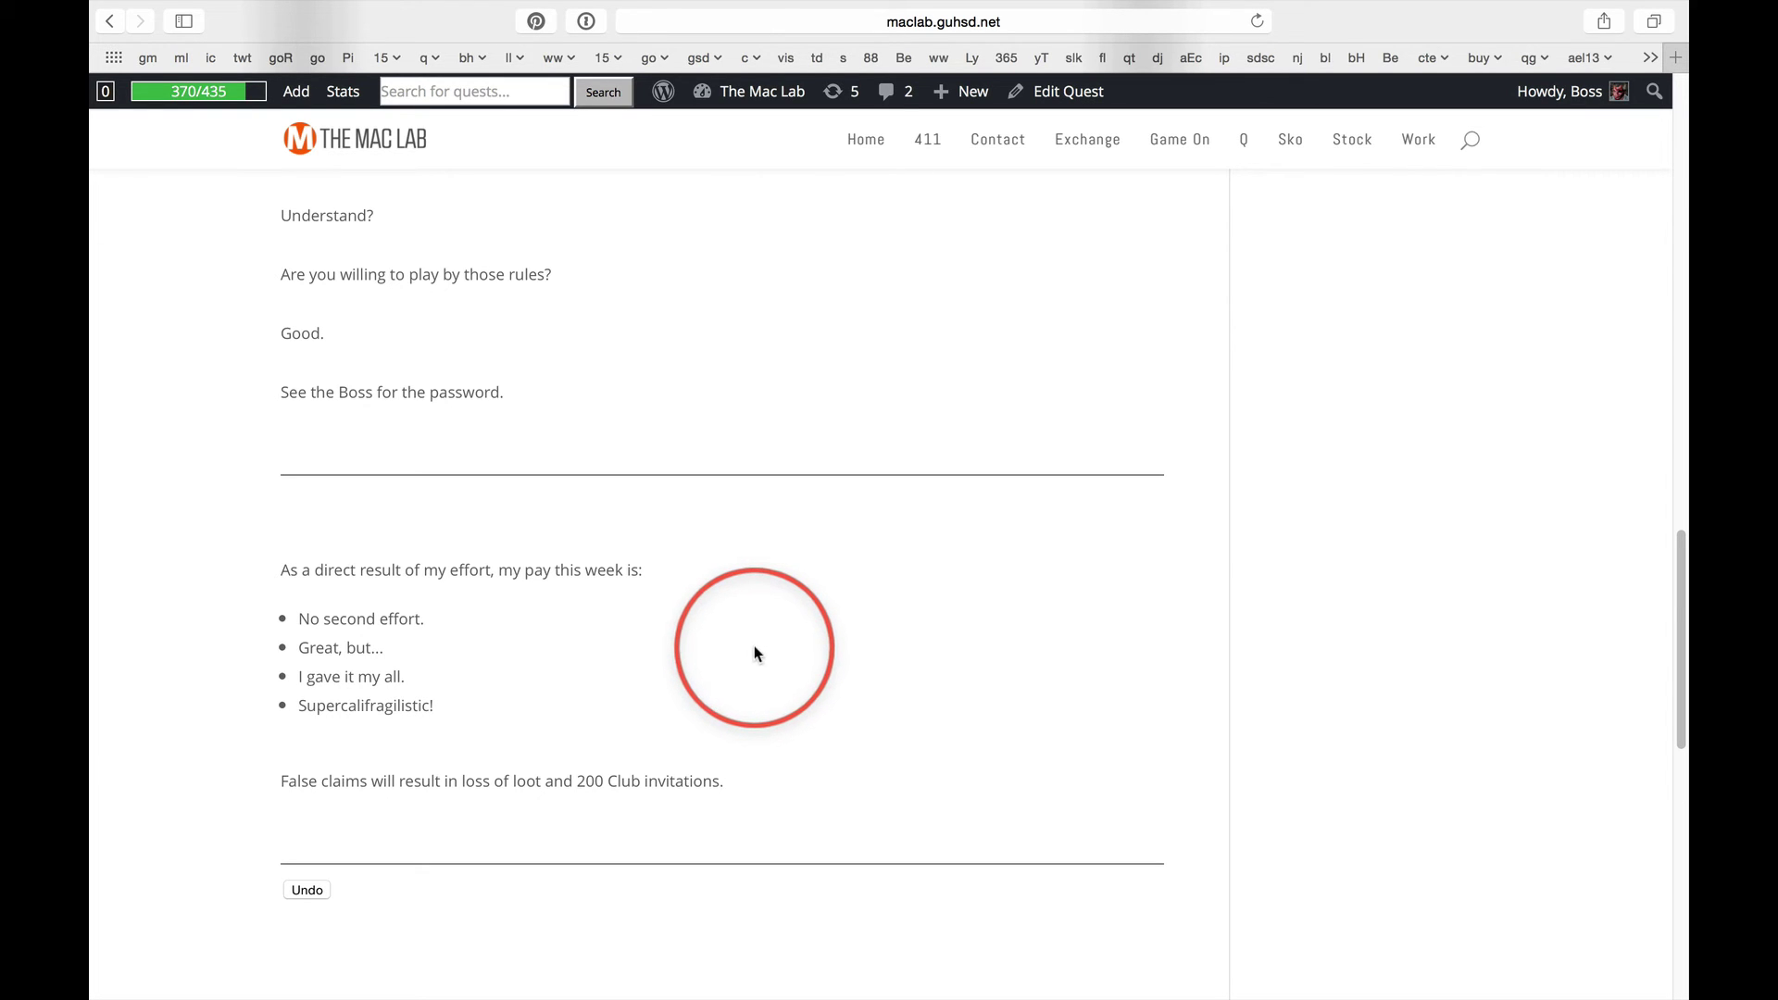
scroll(758, 653, "up", 1)
scroll(755, 646, "up", 3)
scroll(755, 646, "up", 3)
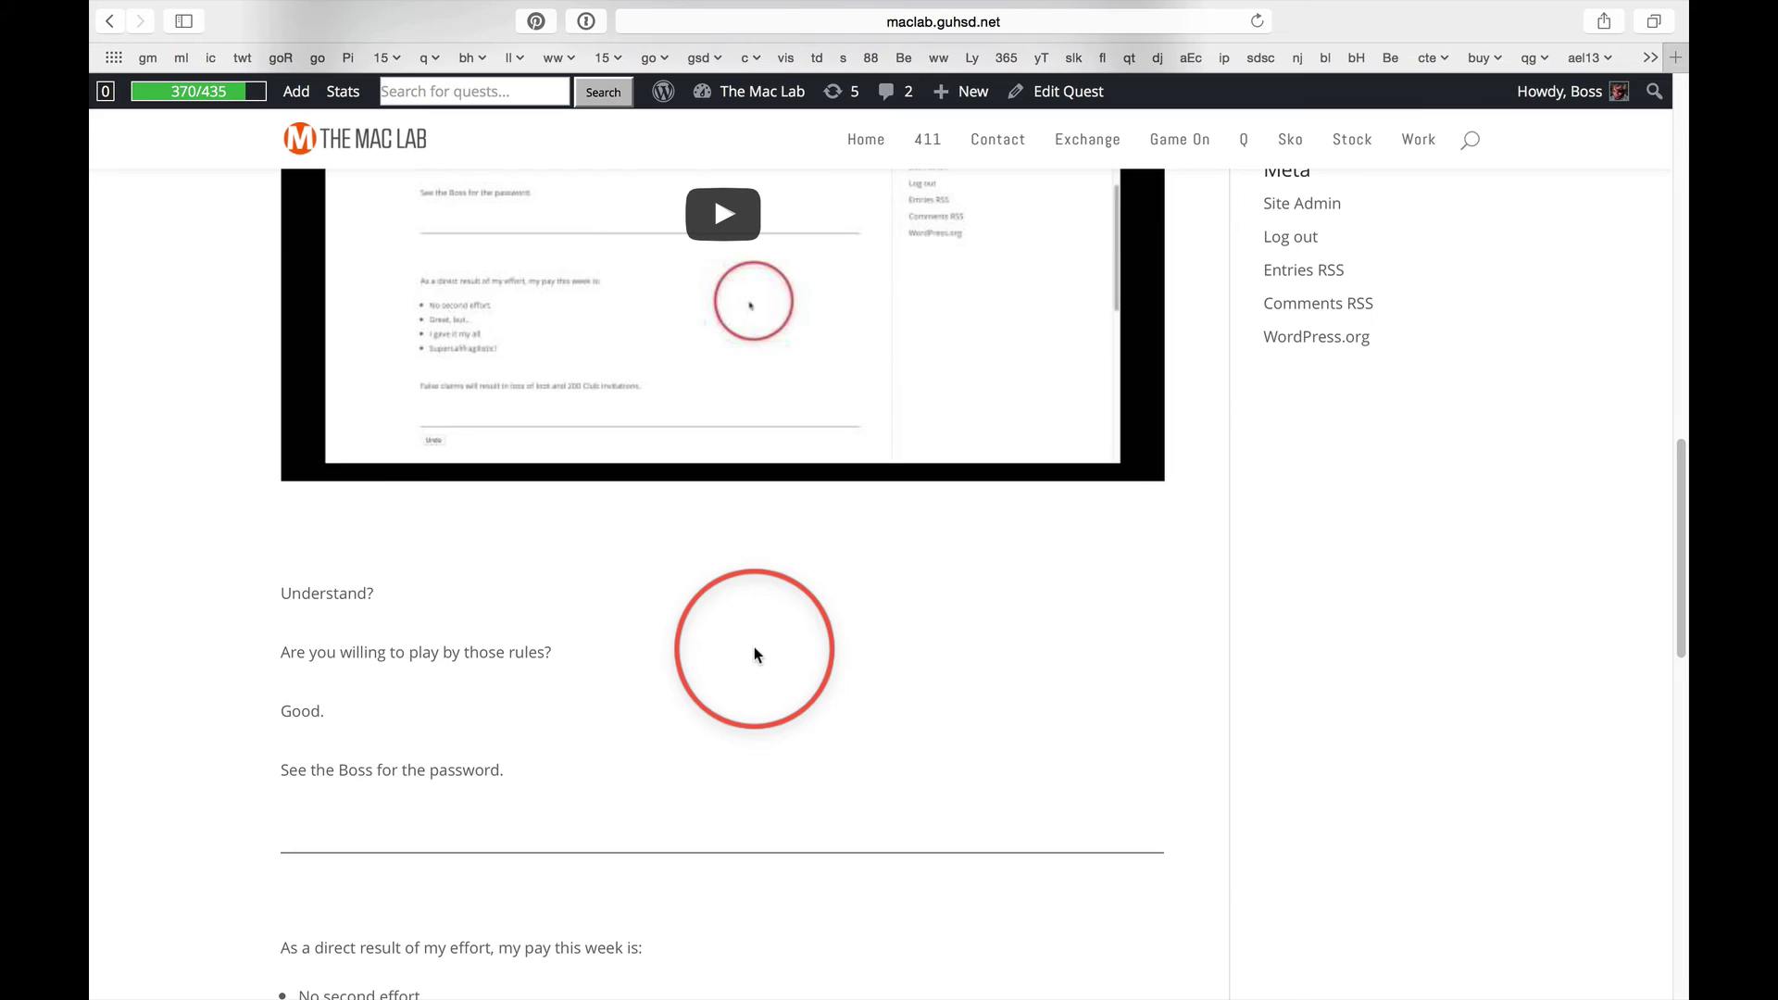
scroll(755, 646, "up", 5)
scroll(779, 418, "up", 8)
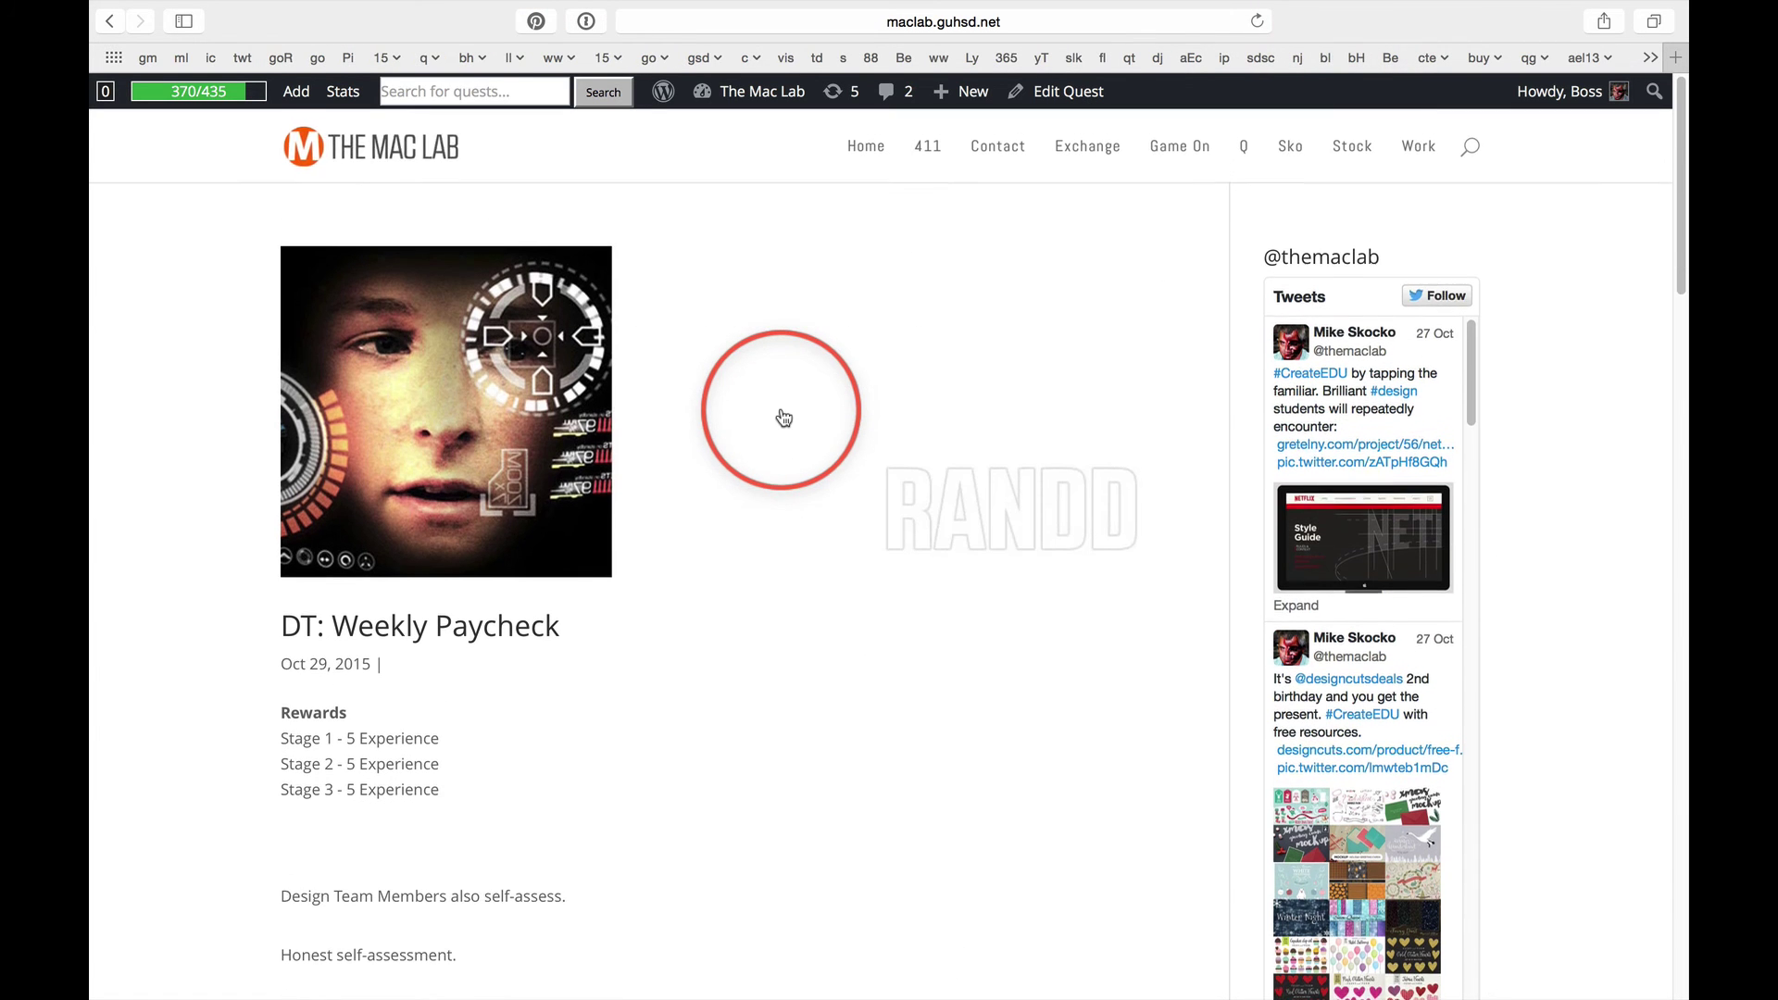
scroll(784, 417, "up", 1)
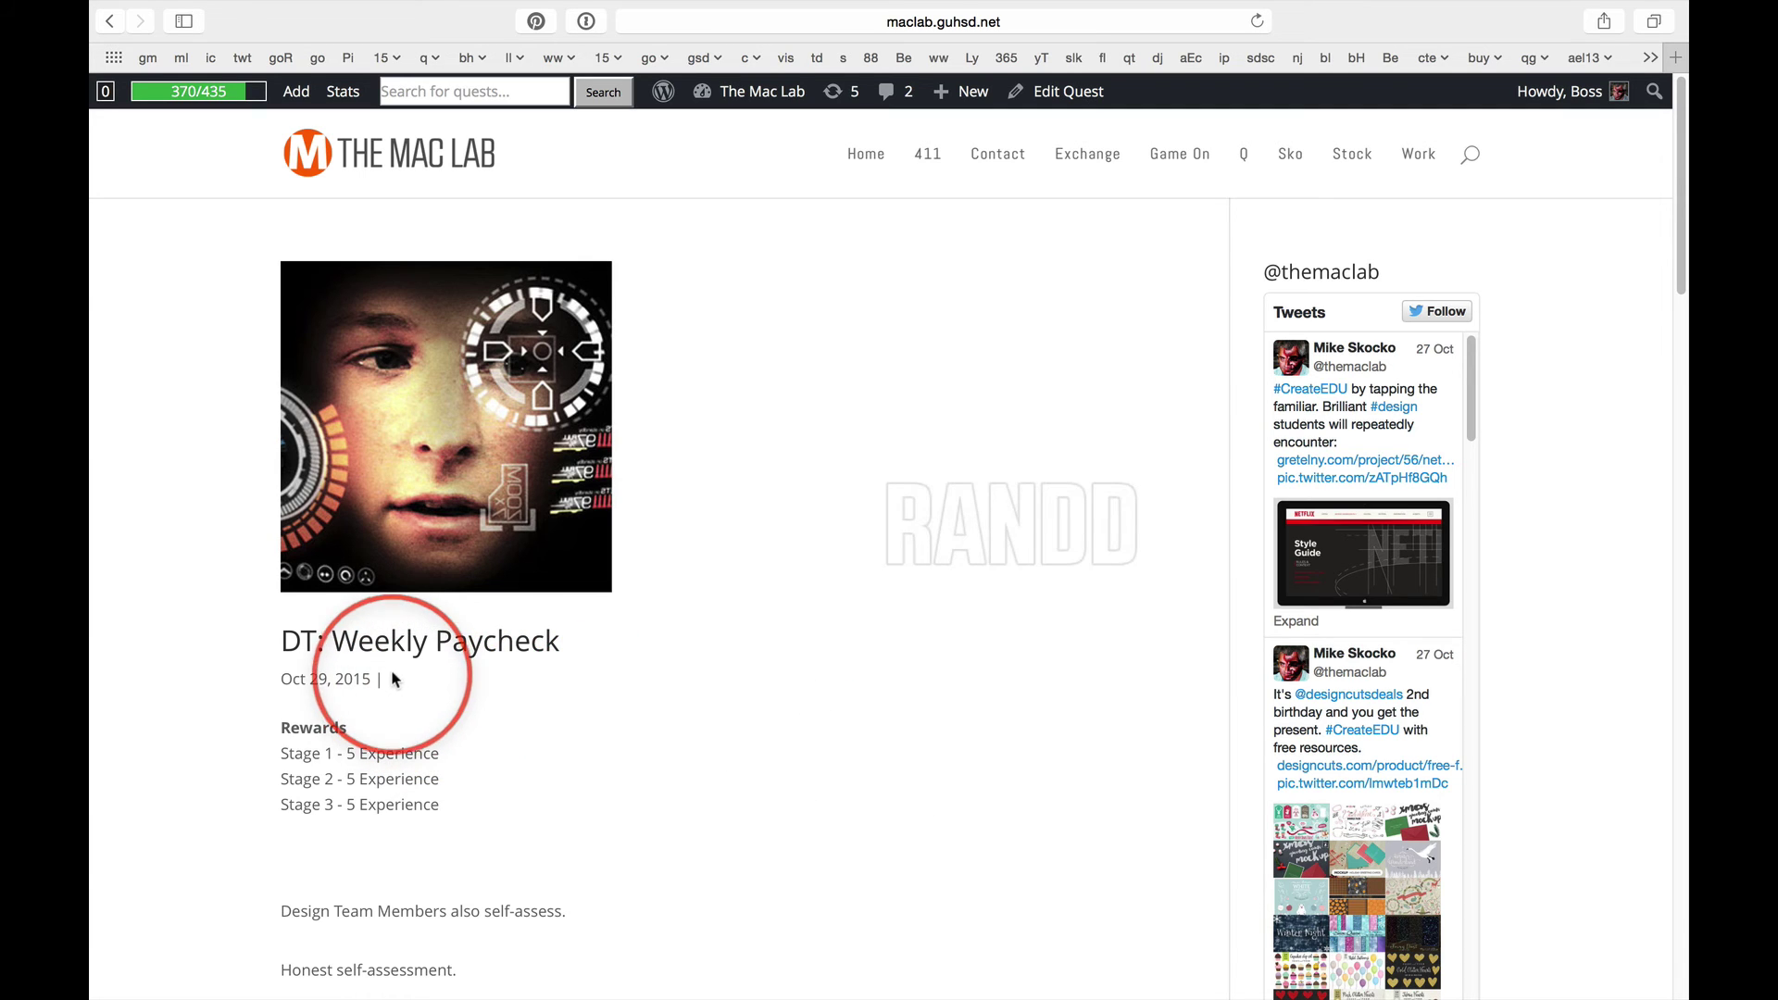
scroll(893, 747, "down", 3)
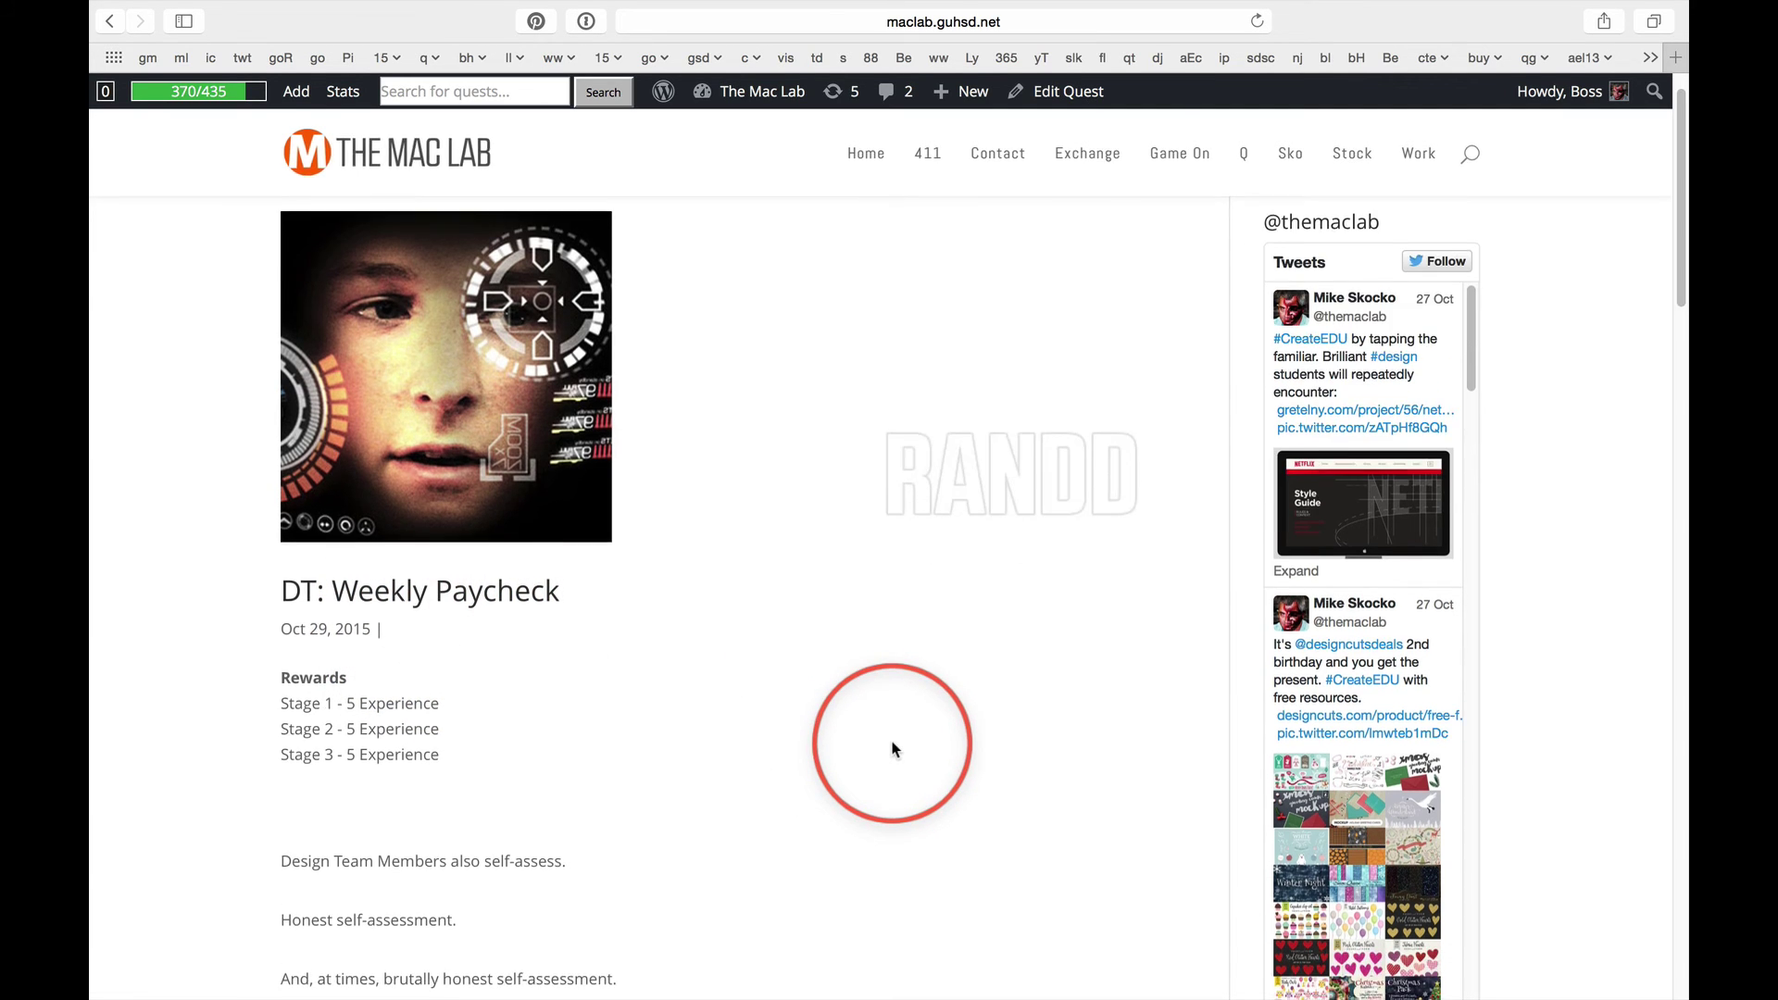
scroll(888, 739, "up", 3)
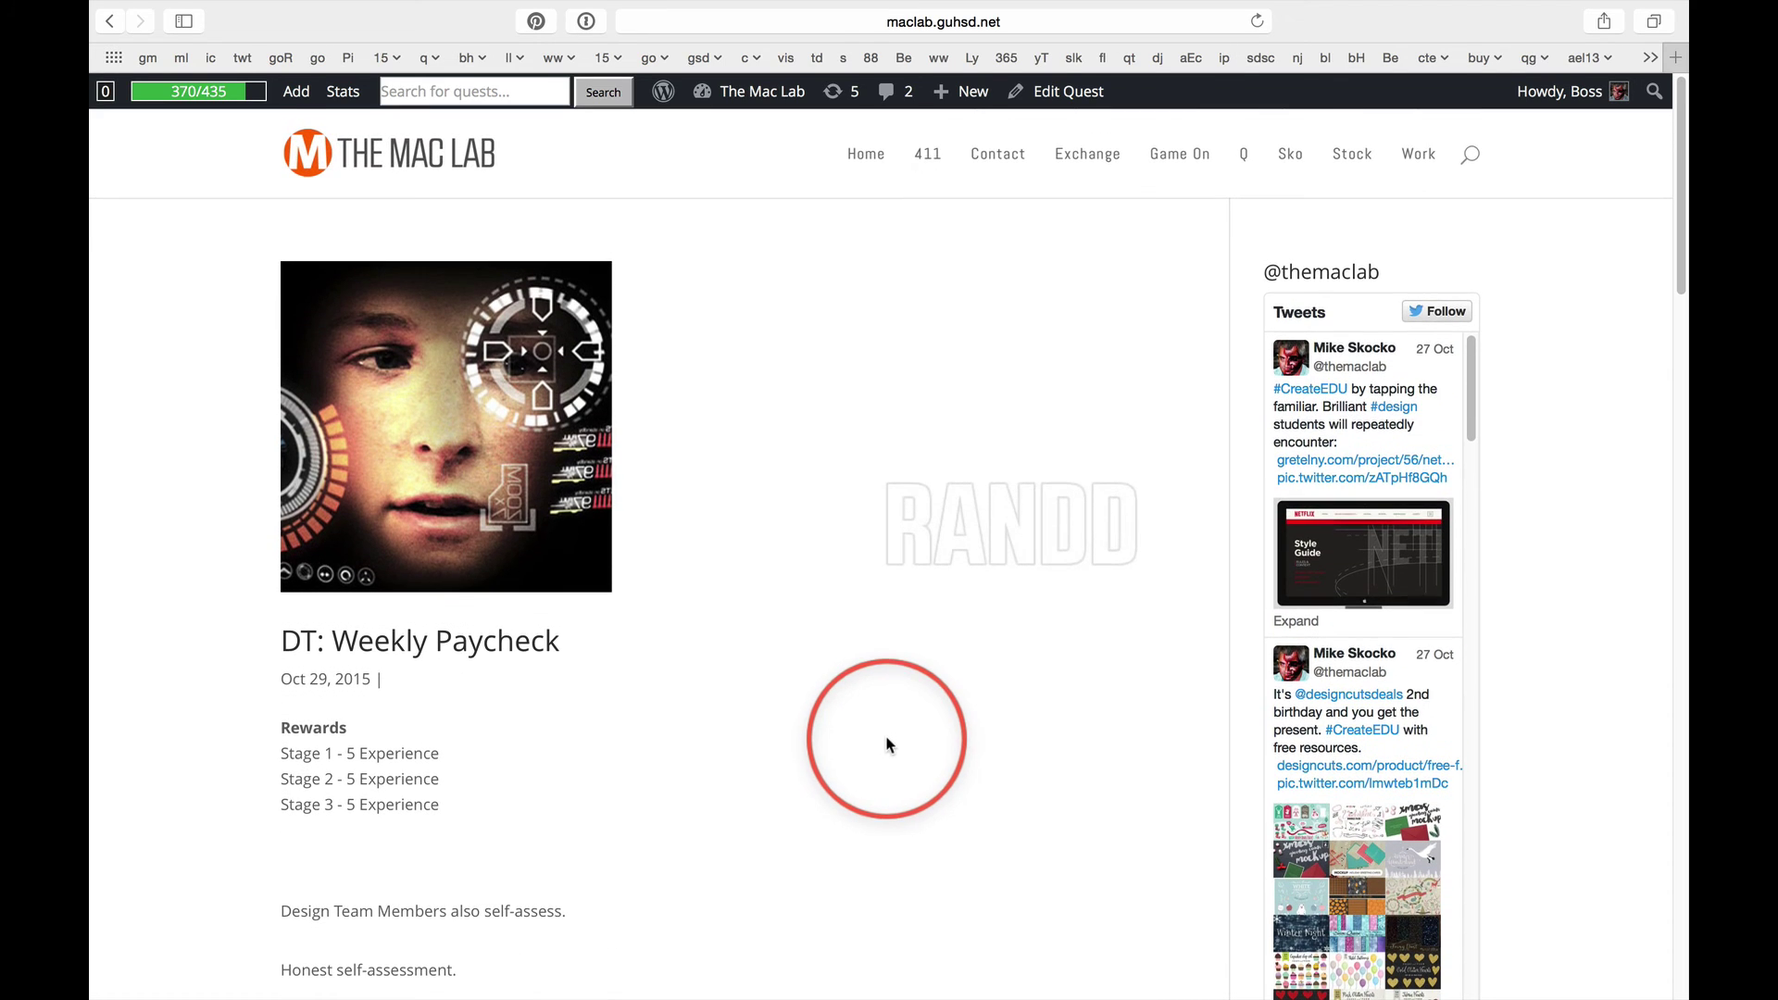